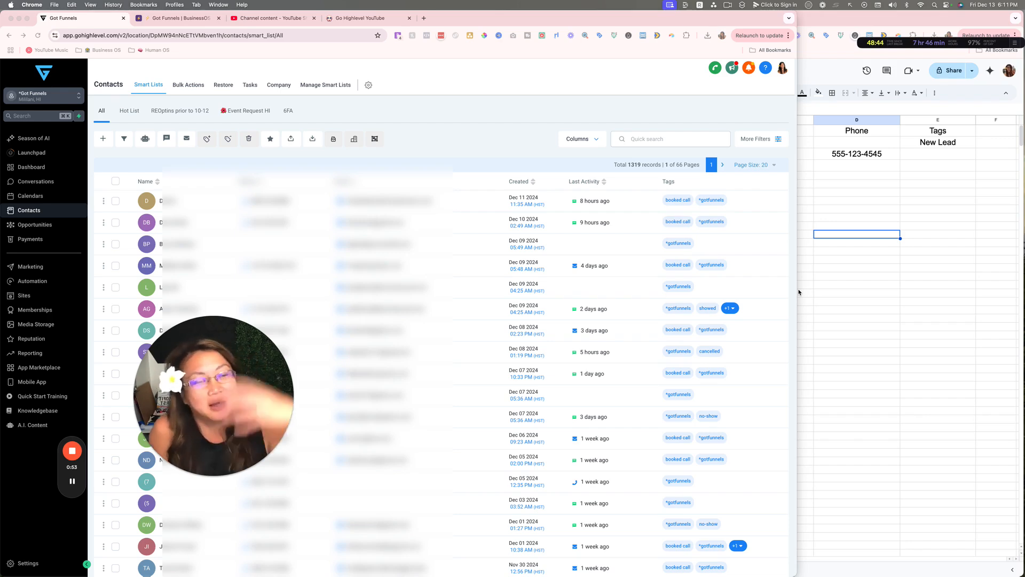
In the contact spreadsheet, tag row 3 as New Lead in Tags cell E3
click(910, 236)
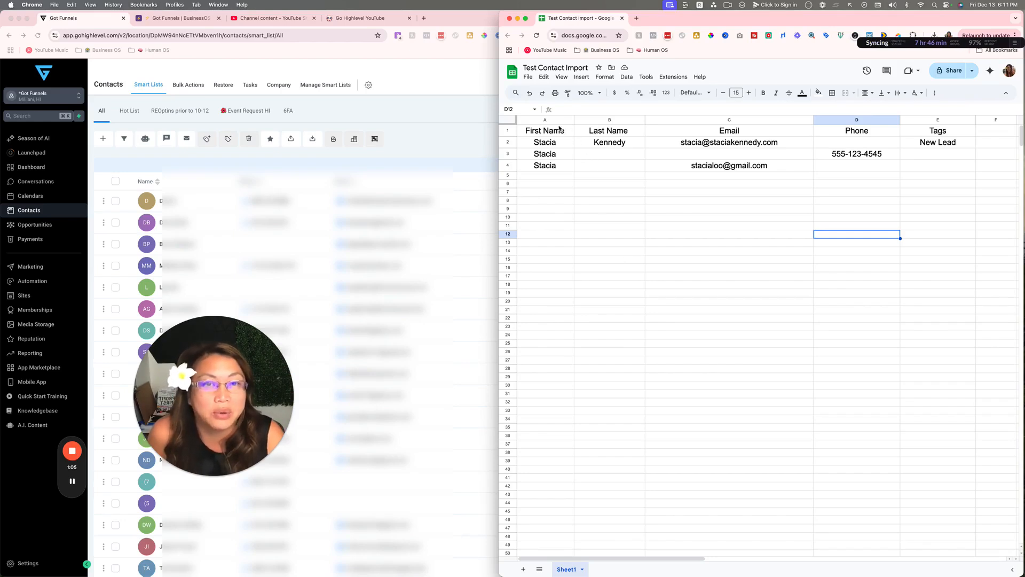
click(520, 131)
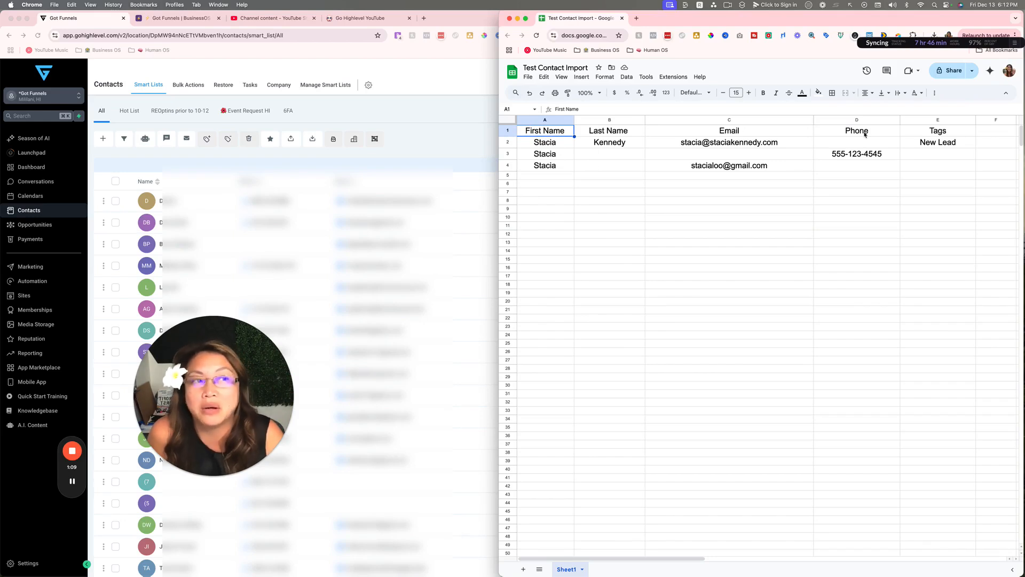
click(939, 133)
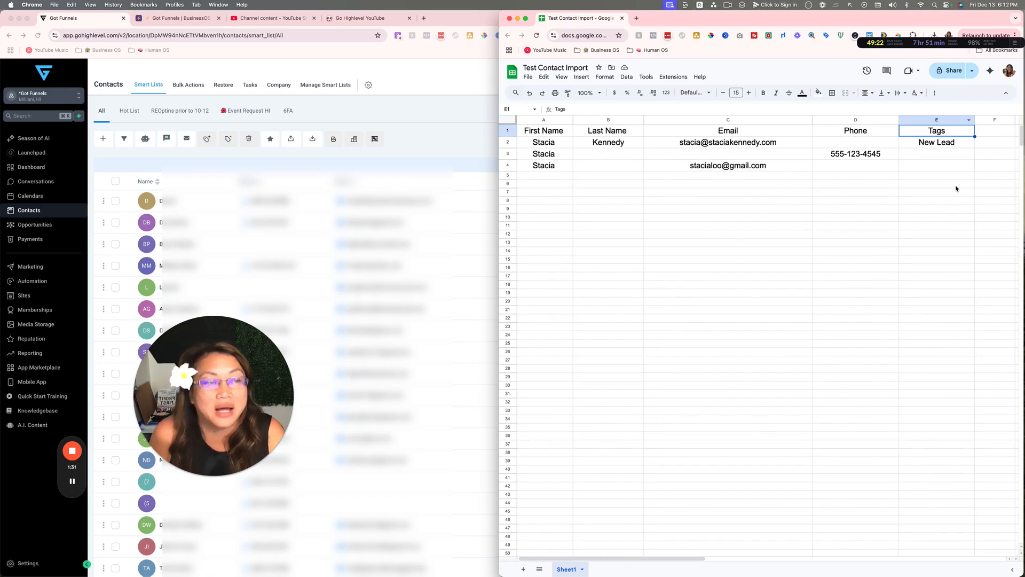
click(932, 154)
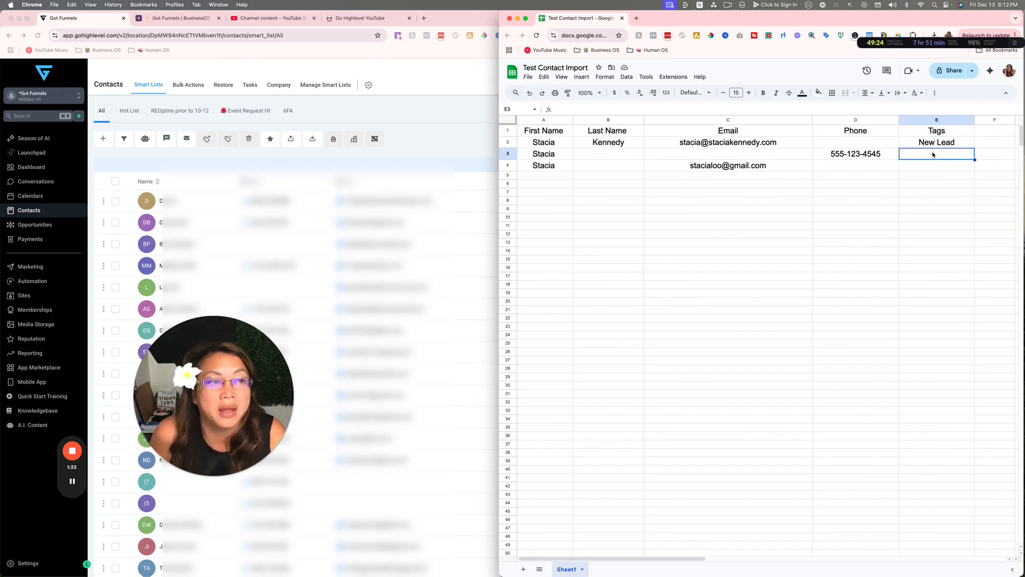
double_click(932, 153)
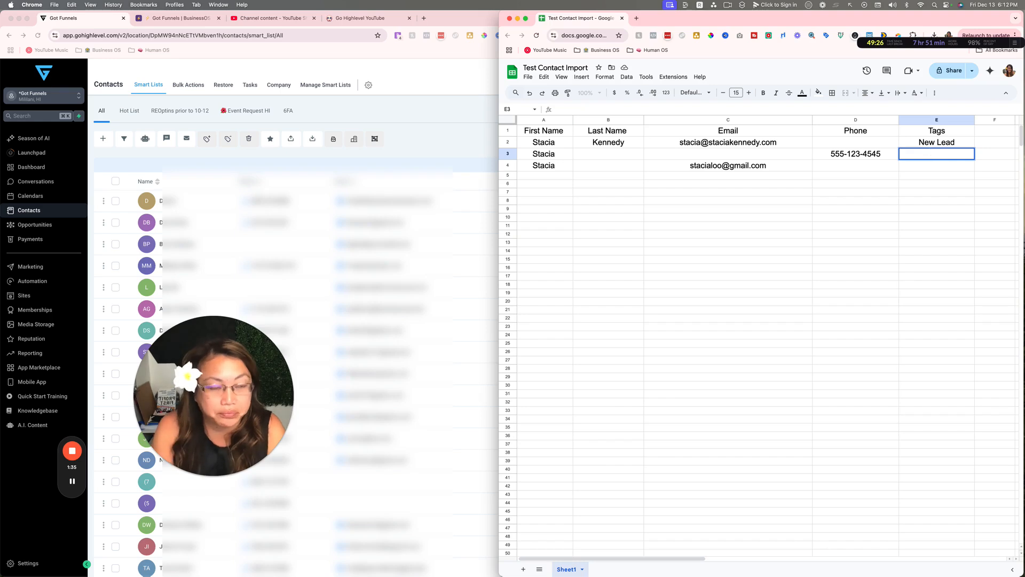
text(New Lead)
key(Return)
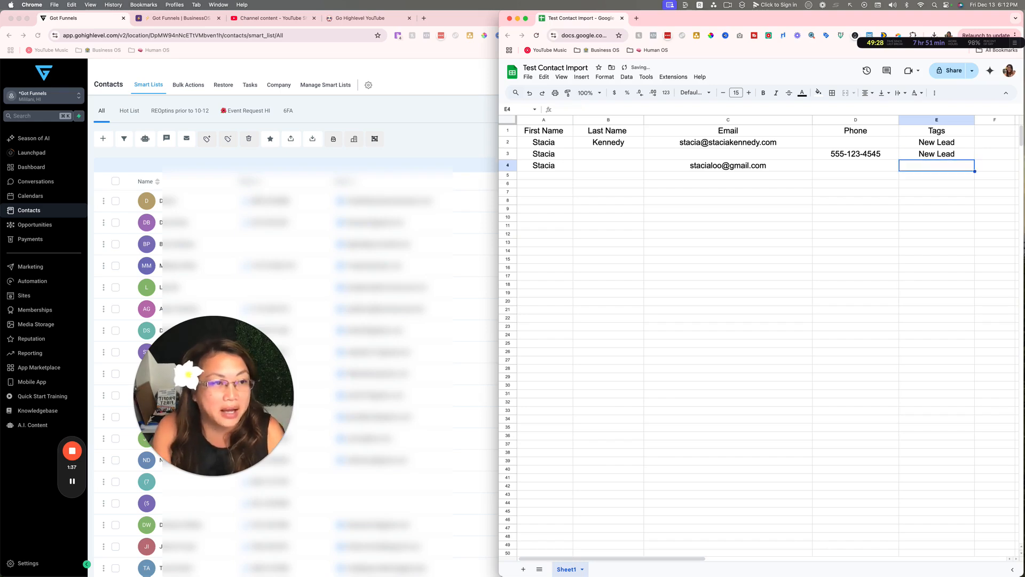
Tag row 4 as Client in cell E4 and review the finished Tags column
click(936, 143)
click(935, 153)
click(933, 167)
text(C)
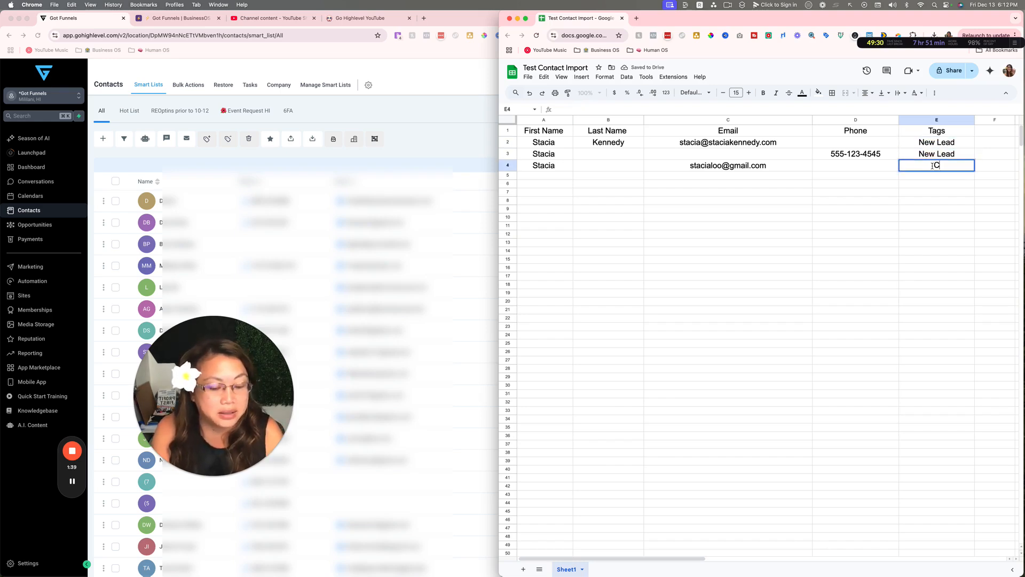
text(lient)
click(886, 219)
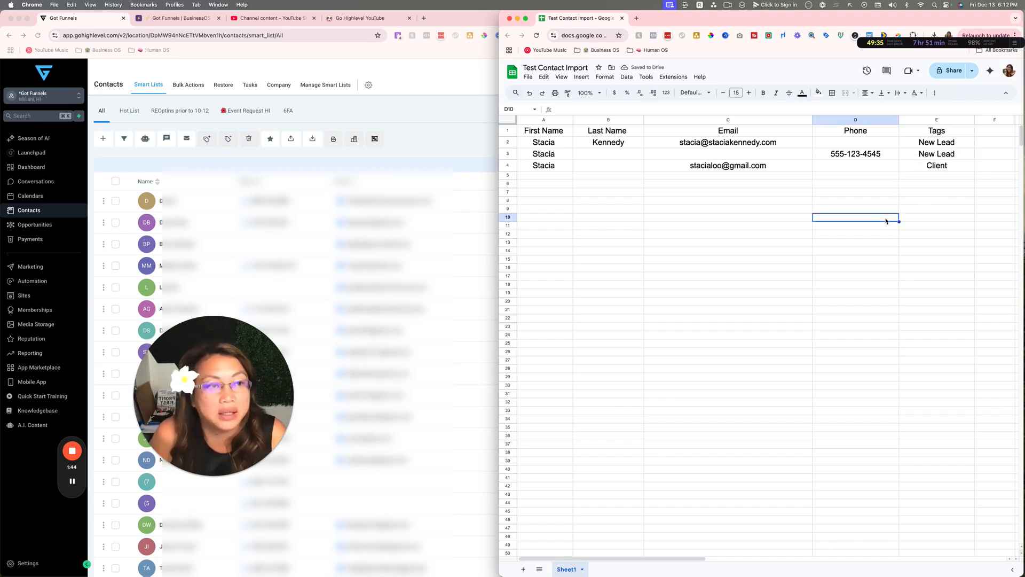
click(927, 142)
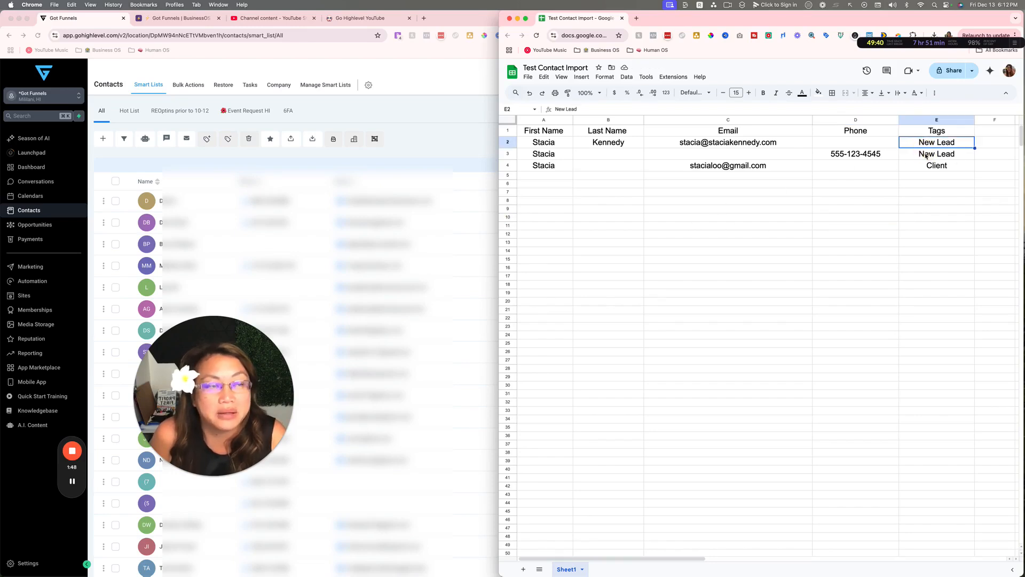
click(925, 179)
scroll(591, 160, down, 2)
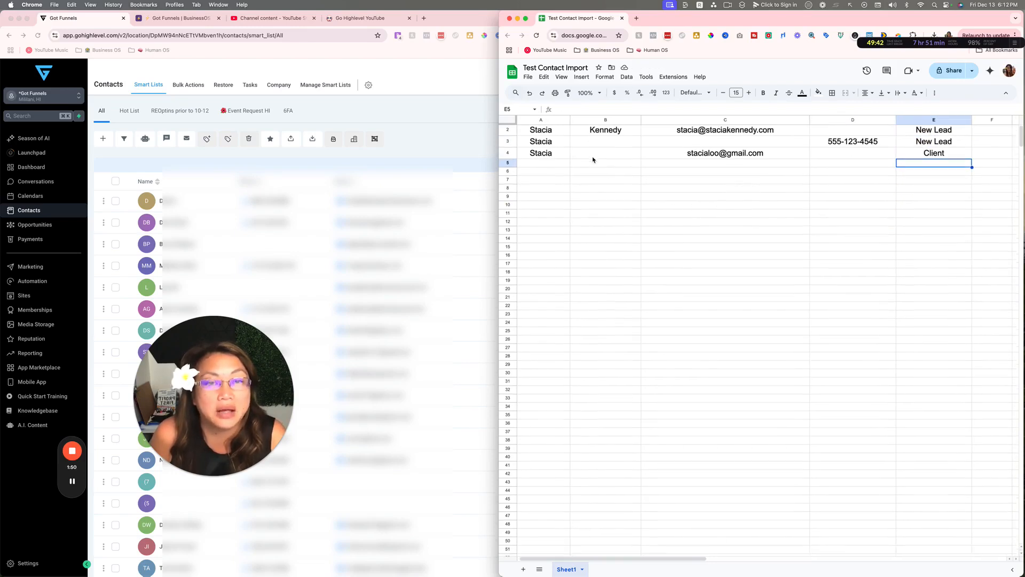
scroll(572, 150, up, 2)
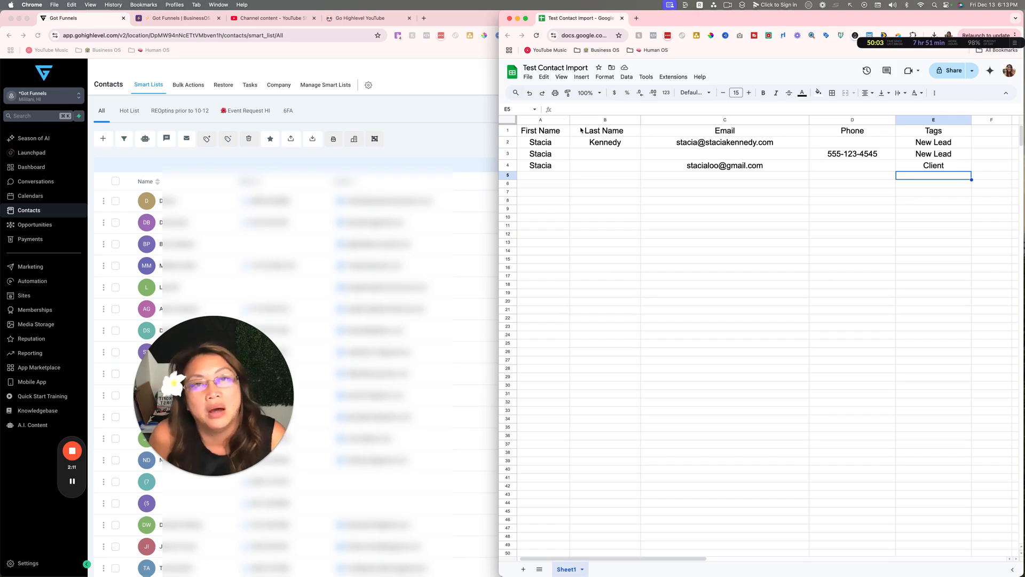
Save the sheet as CSV 'Test Contact Import - Sheet1.csv' on the Desktop, then switch back to HighLevel
click(528, 78)
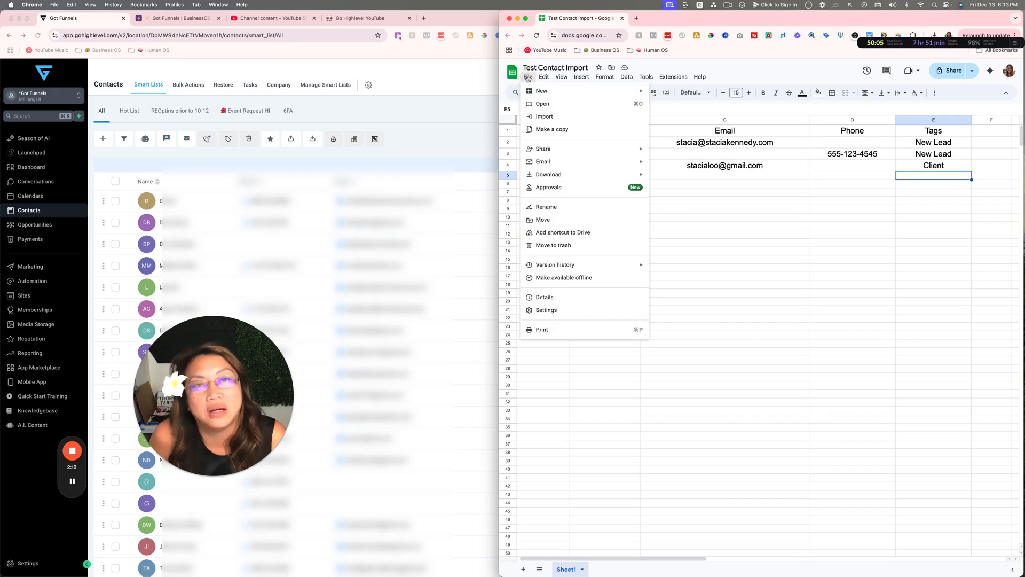
mouse_move(561, 147)
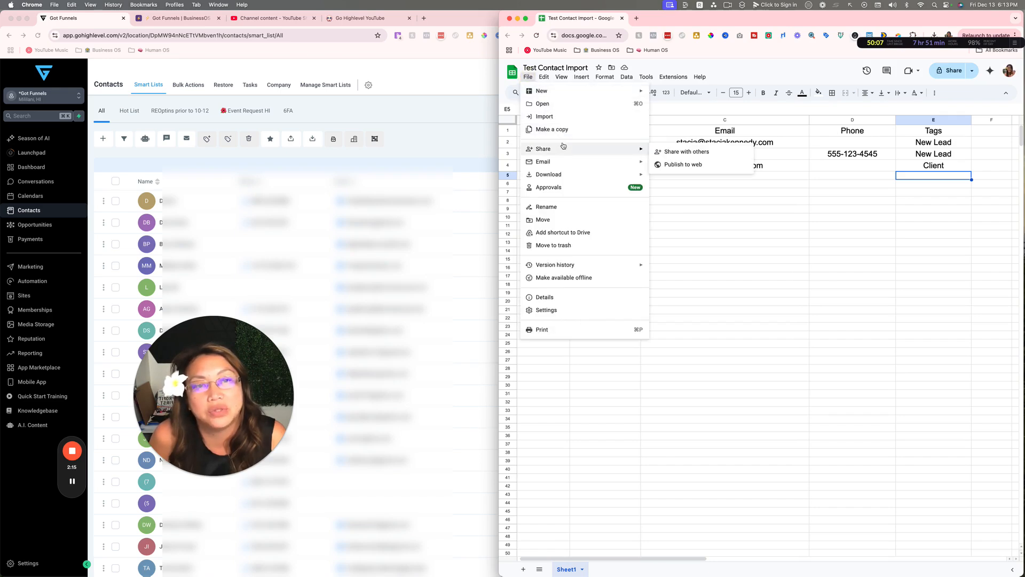
mouse_move(577, 175)
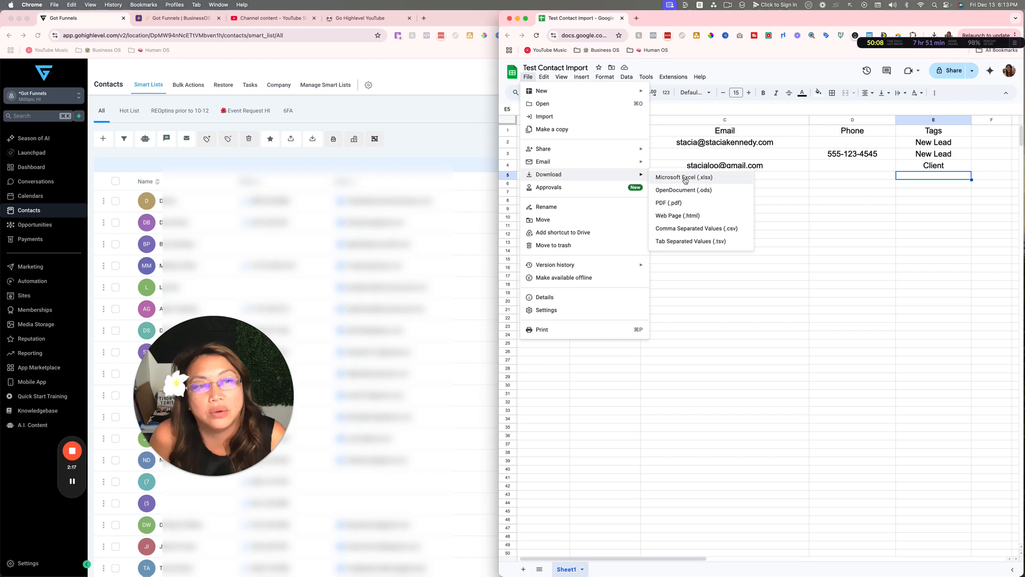
click(731, 231)
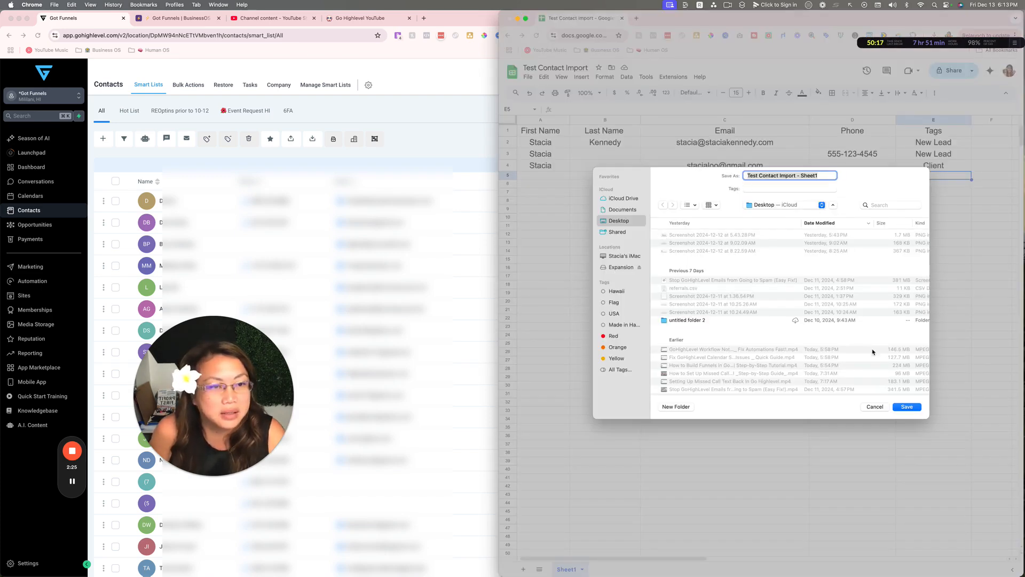
click(906, 406)
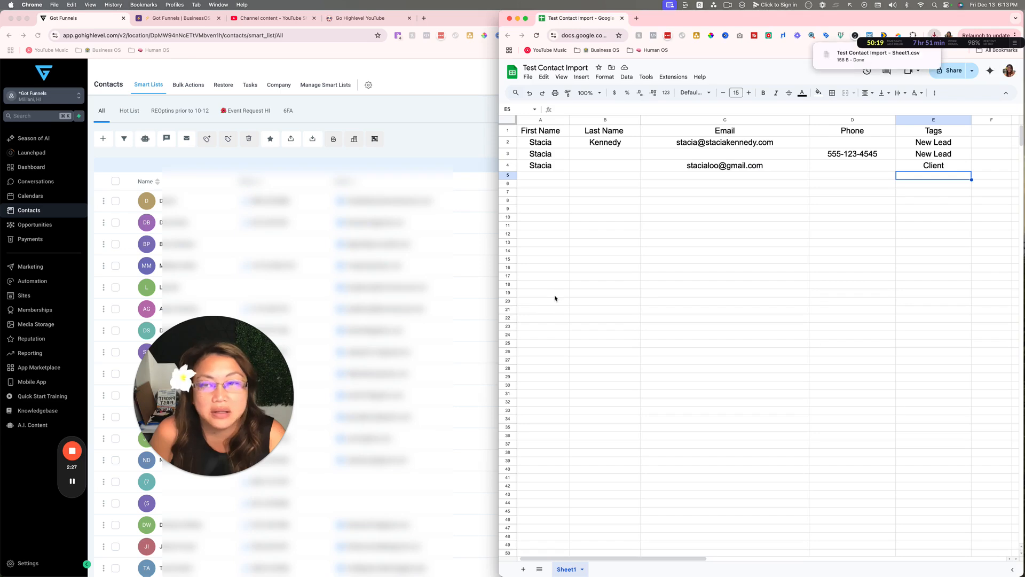
click(416, 130)
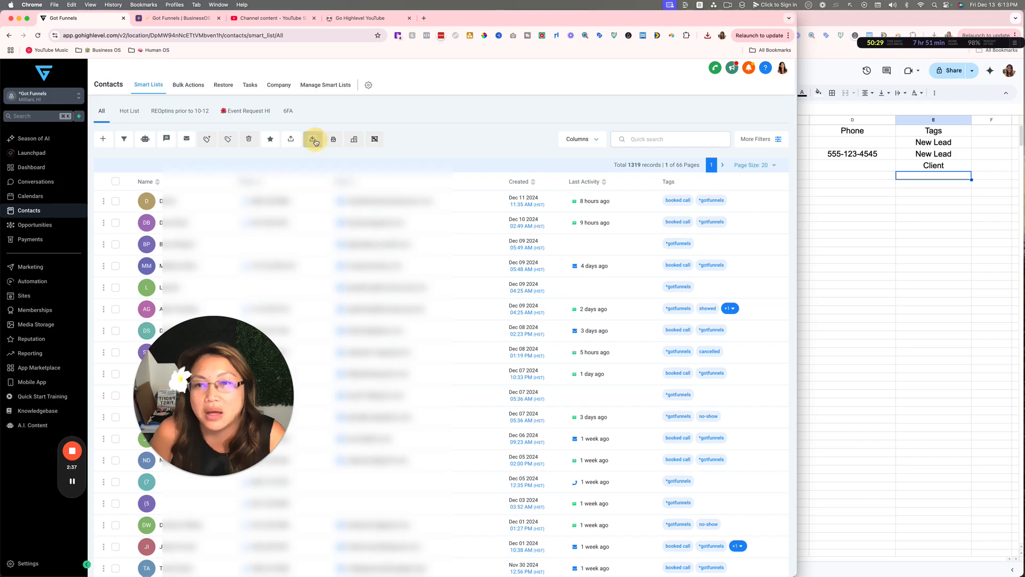
Start a contact import and attach Test Contact Import - Sheet1.csv as the upload file
click(312, 139)
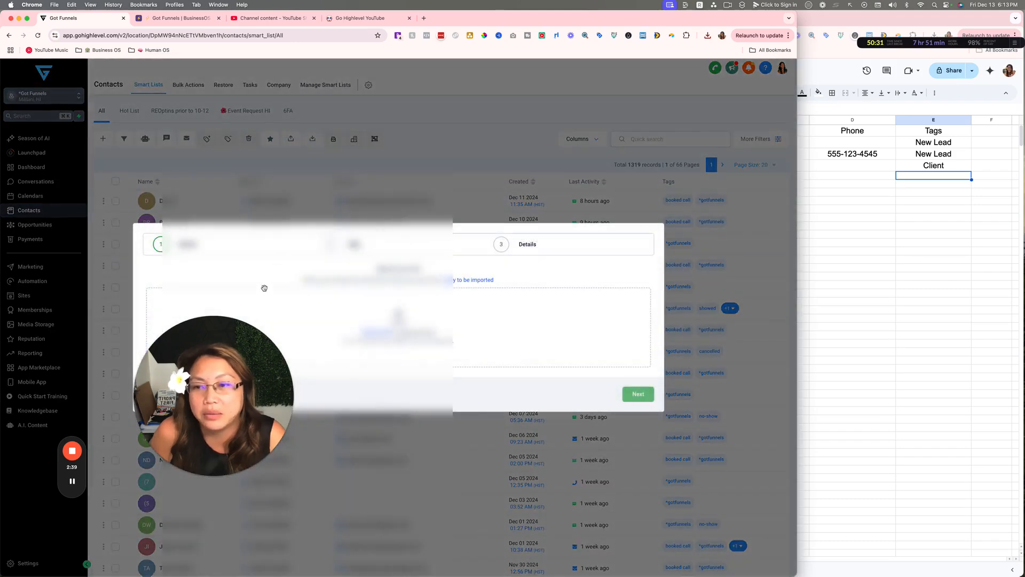
drag(222, 340, 226, 428)
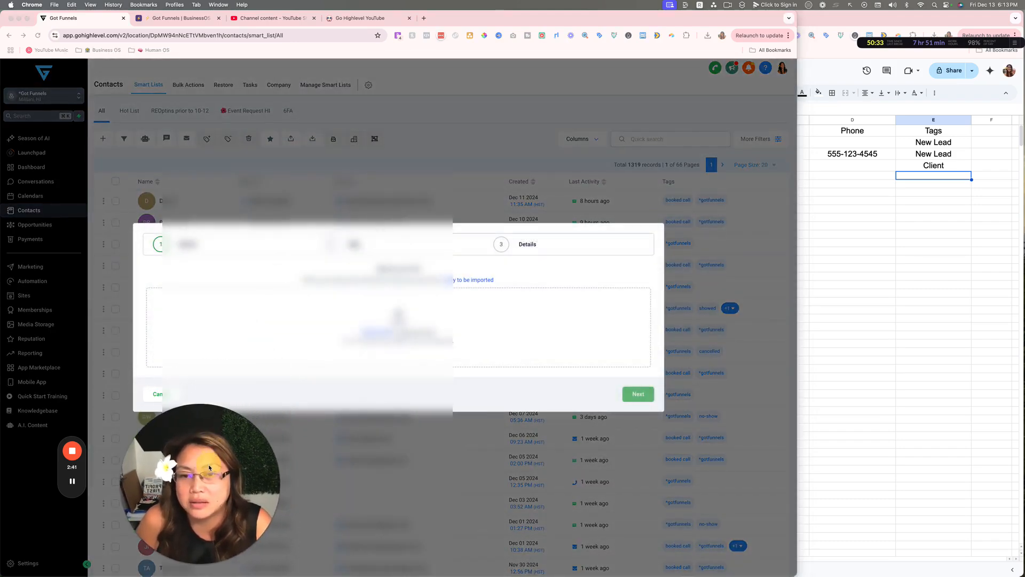
click(72, 483)
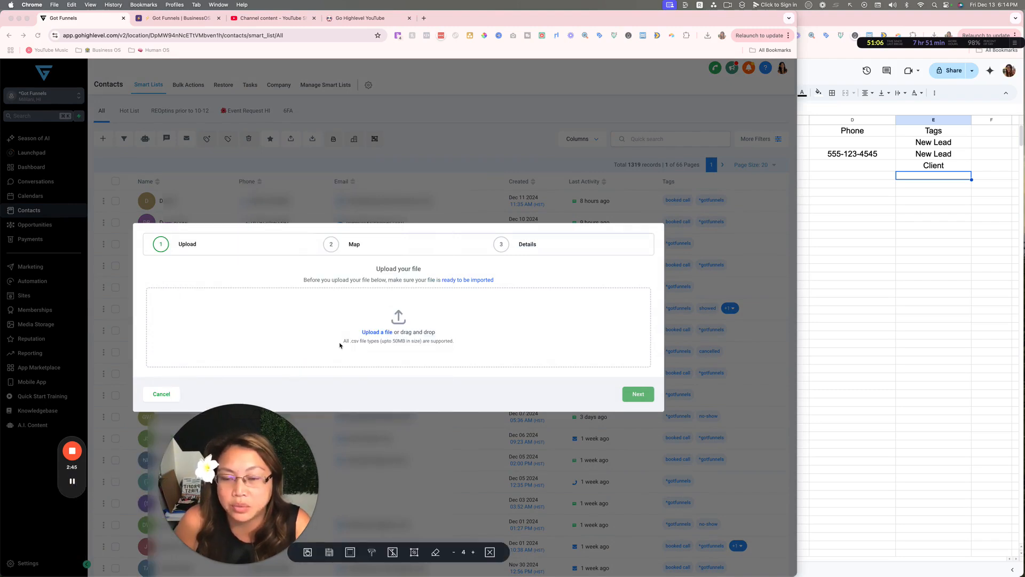
click(398, 321)
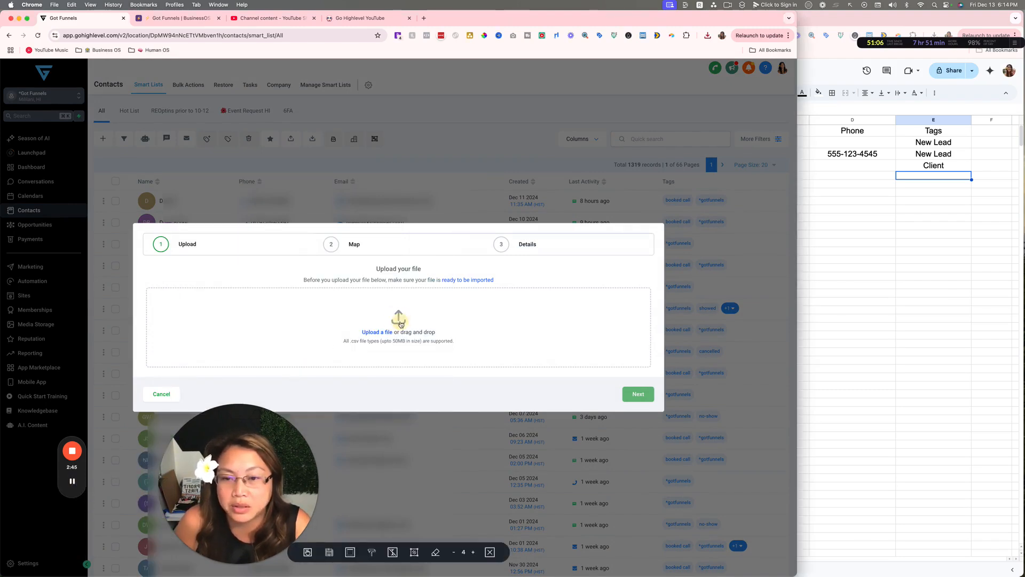
click(375, 332)
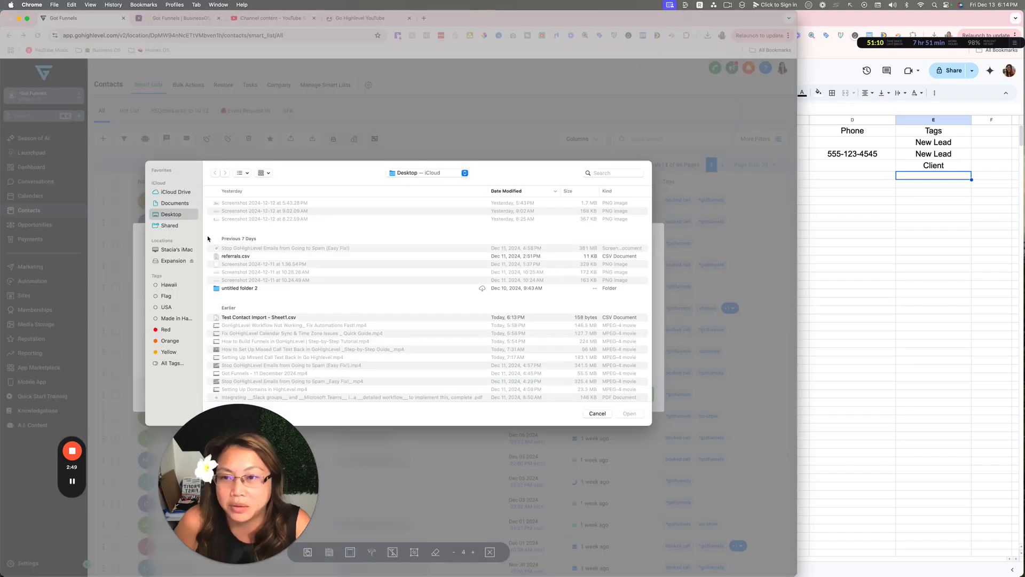
scroll(244, 292, down, 2)
click(368, 289)
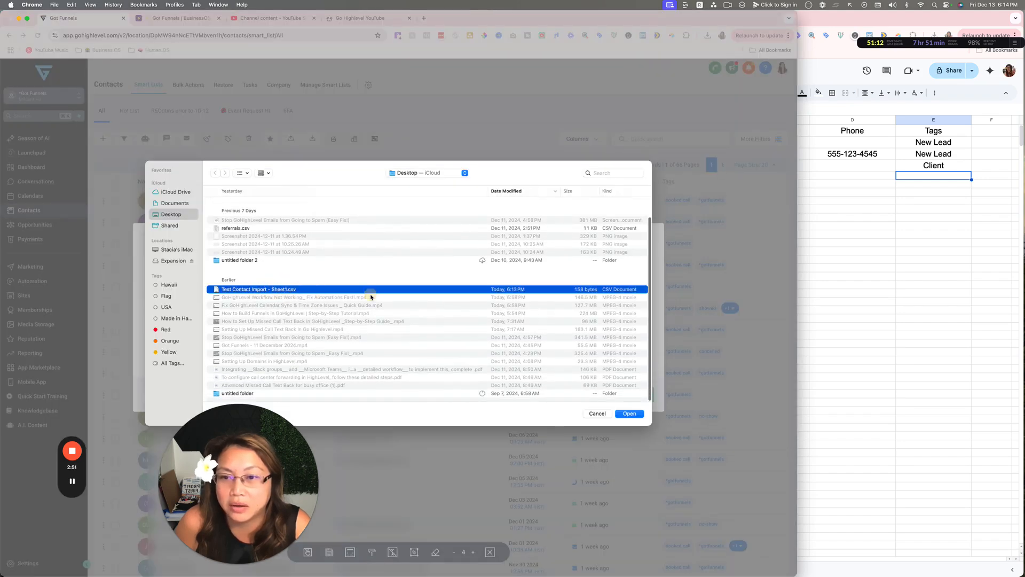
click(634, 415)
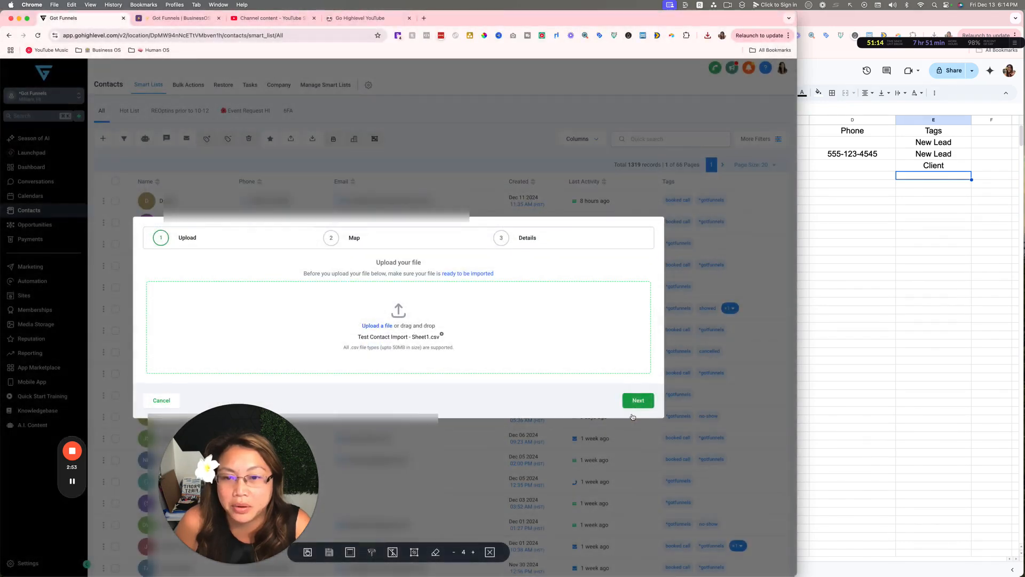
Keep the detected First Name, Last Name, Email, Phone and Tags mappings and advance to Details
click(638, 400)
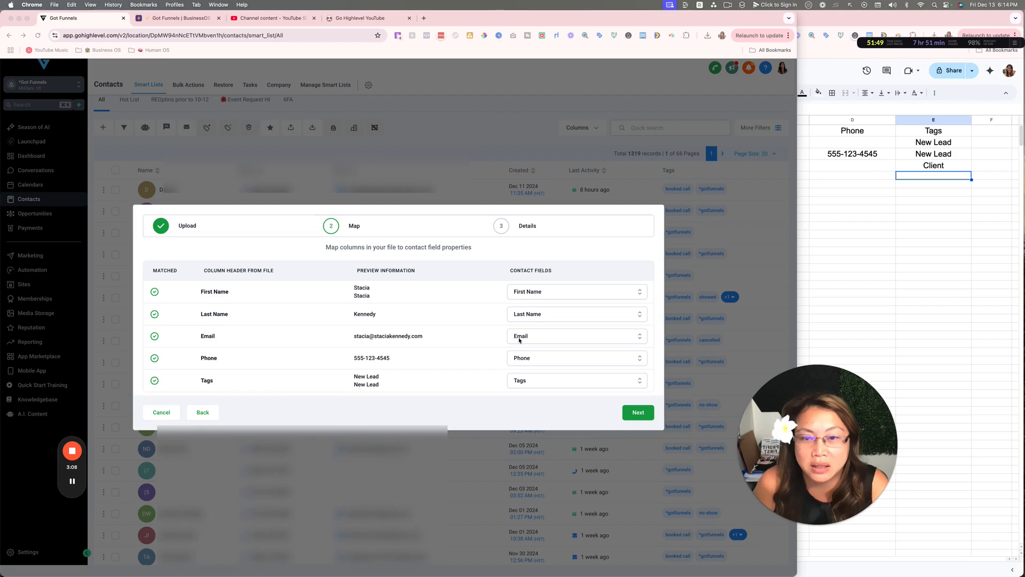
click(518, 291)
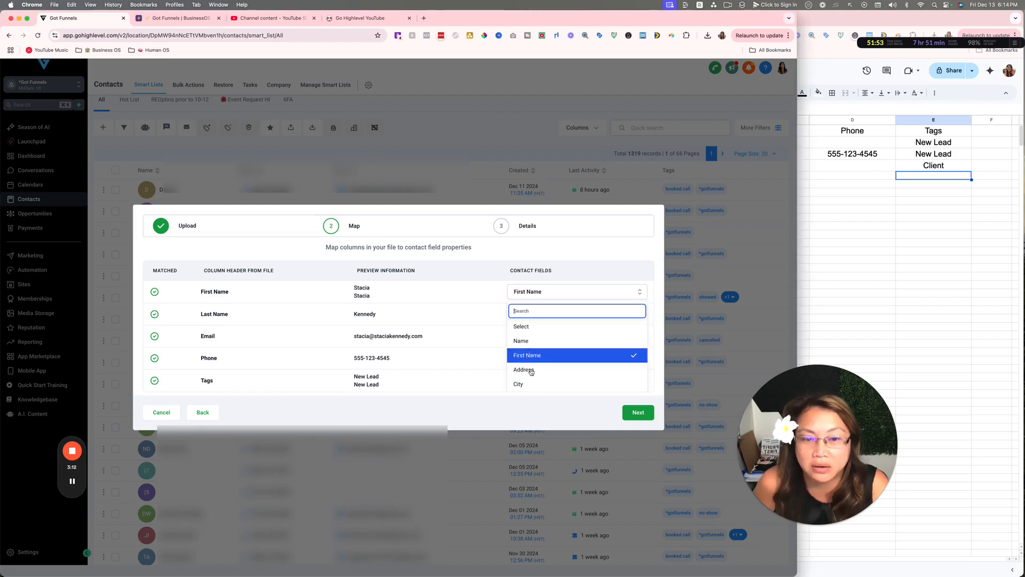
click(454, 279)
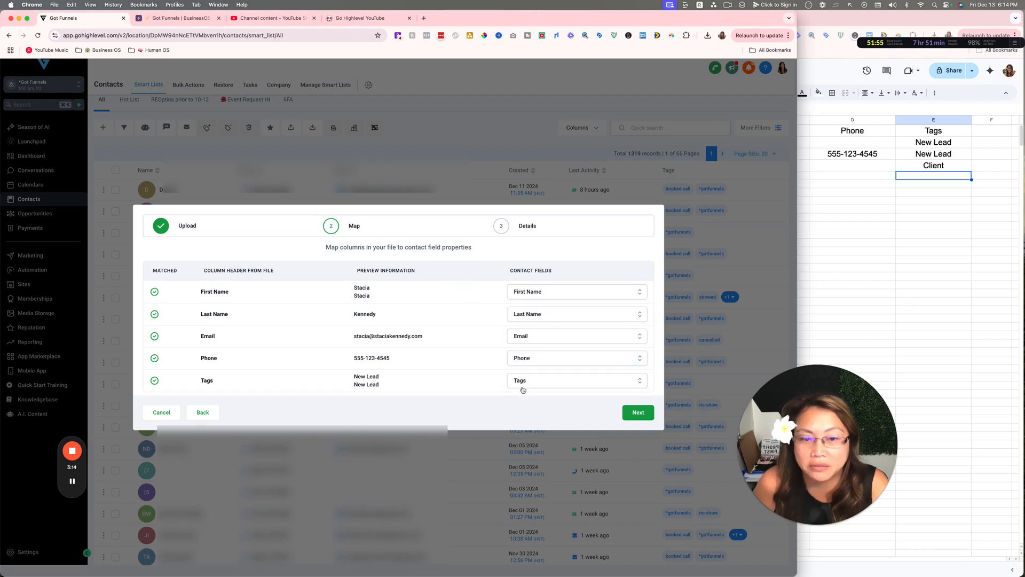
click(629, 415)
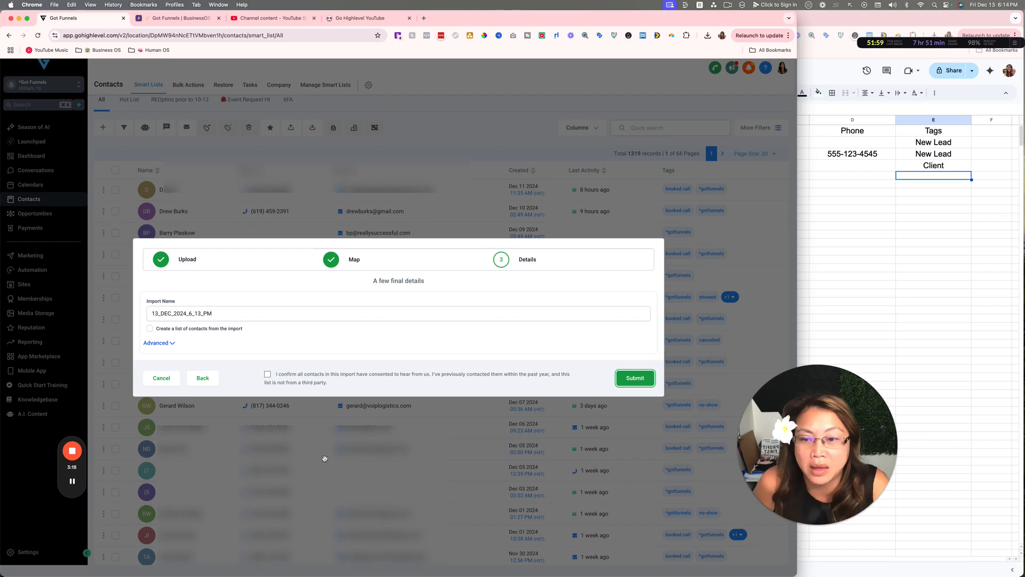
Review Advanced import options: add new and update existing contacts, matched on Email, no empty-value overwrites
click(320, 430)
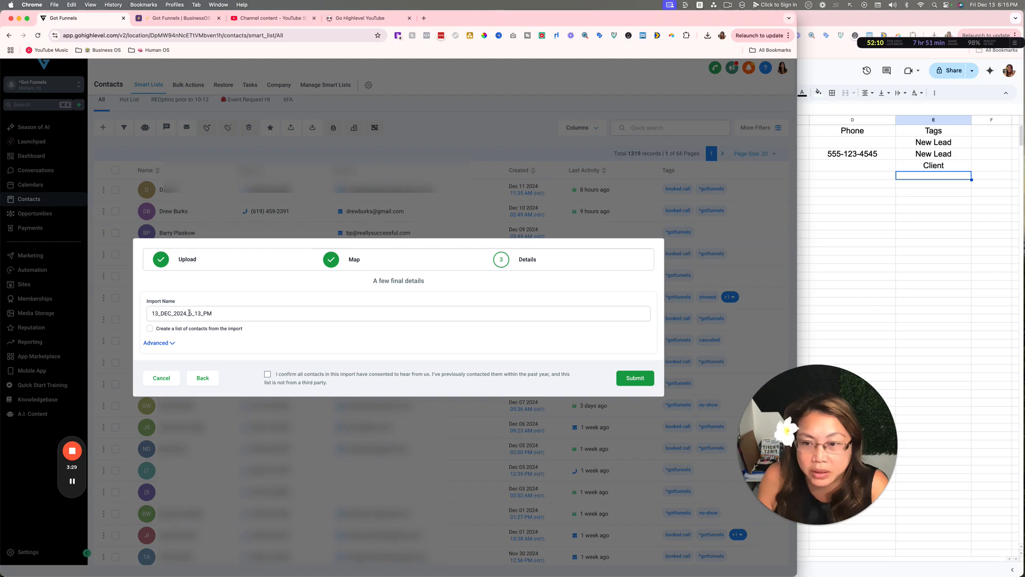
click(171, 343)
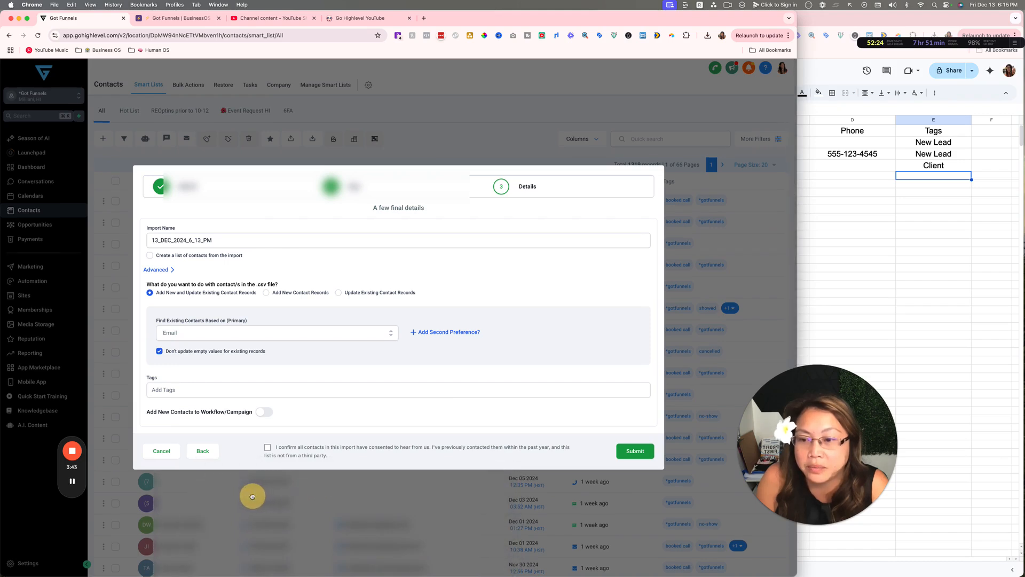
scroll(250, 496, down, 1)
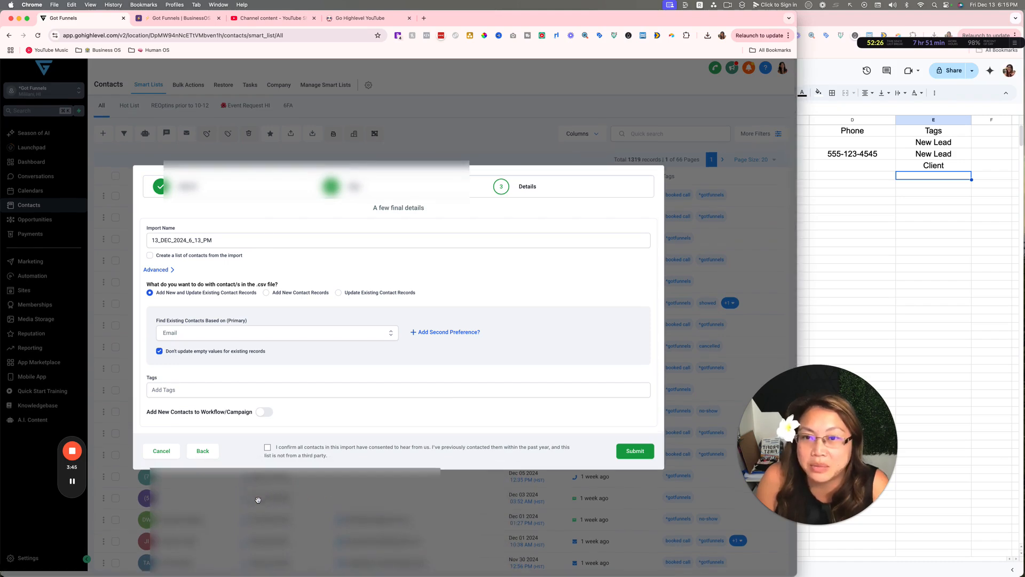
click(363, 152)
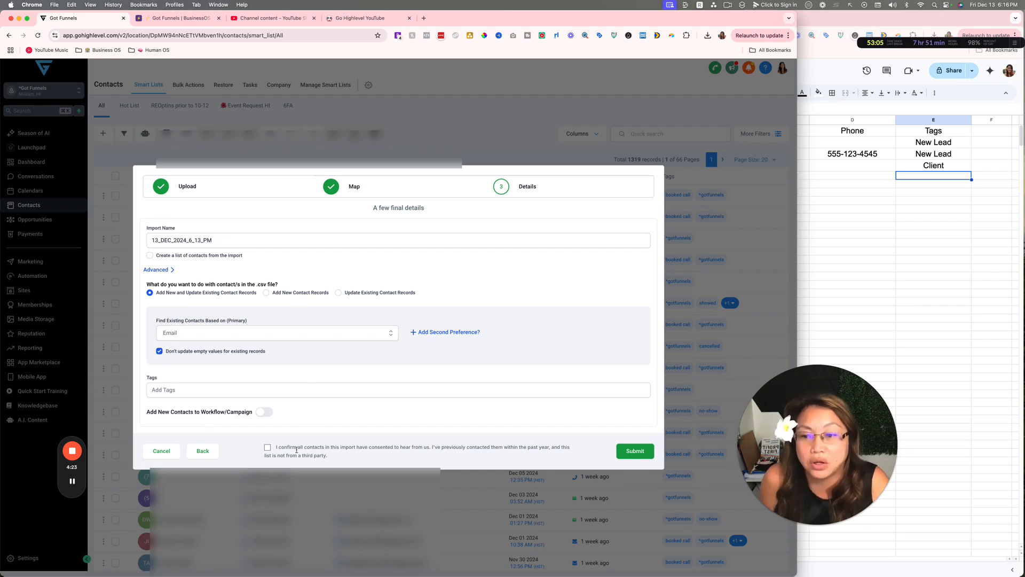
Confirm the contacts' consent to be contacted and submit the import
click(267, 447)
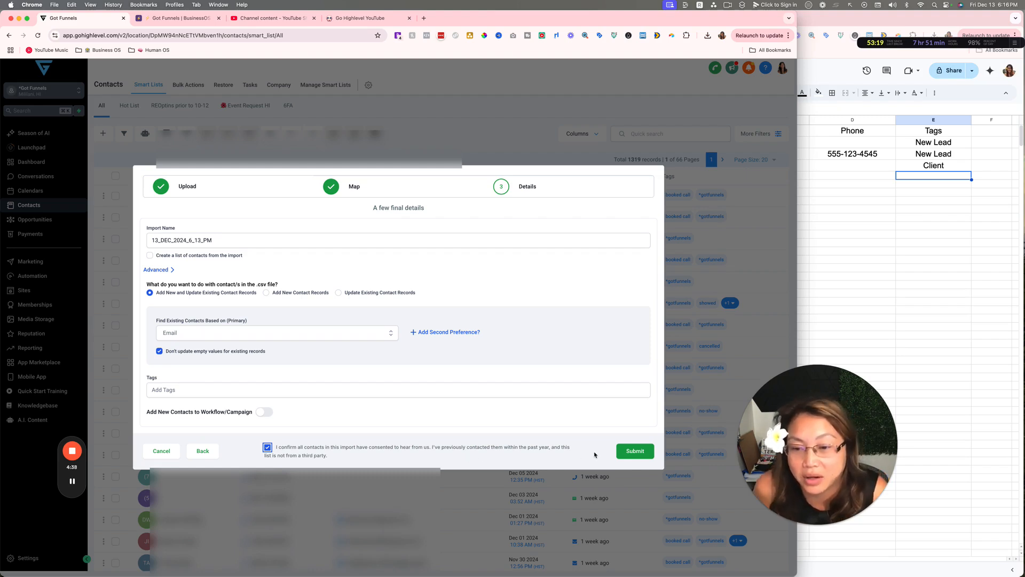
click(629, 452)
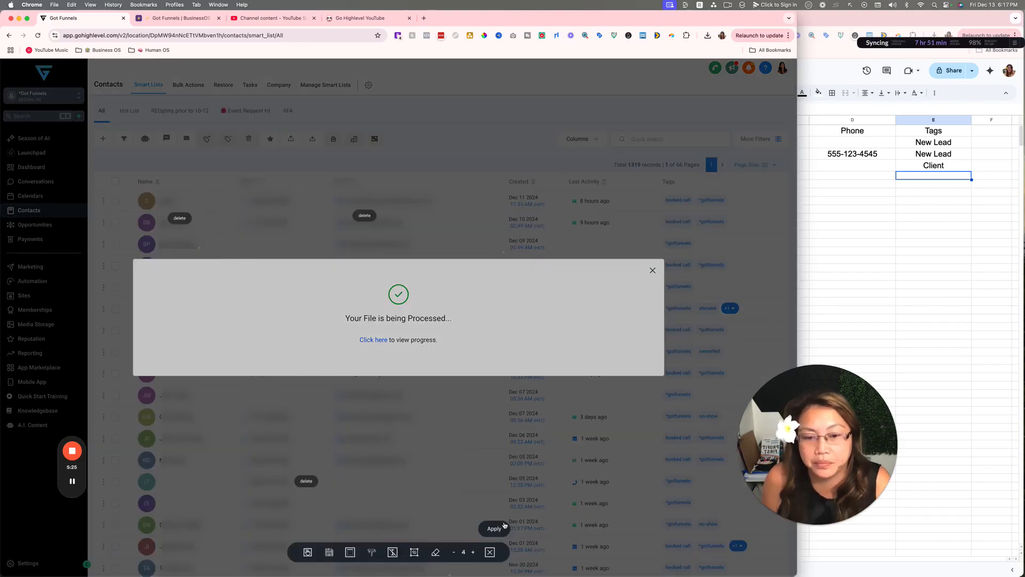
click(504, 526)
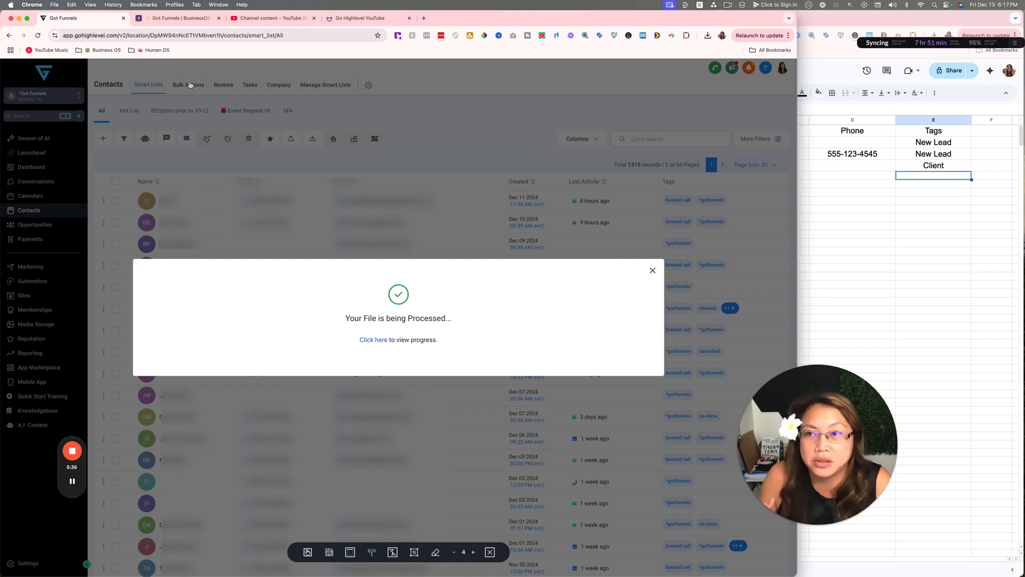
Show stats for the 13_DEC_2024_6_13_PM bulk import: 3 total, 2 updated, 1 error
click(371, 339)
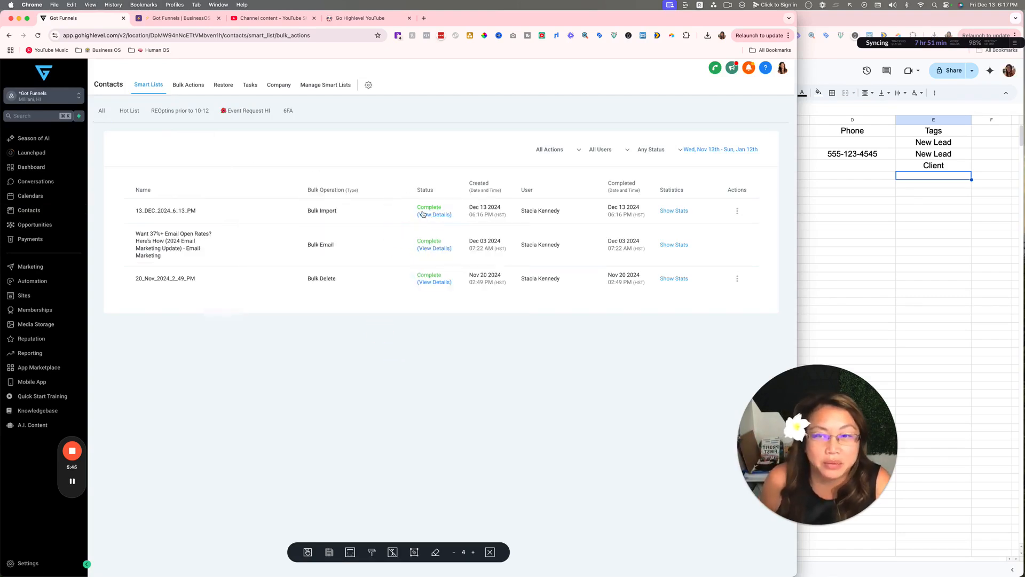
click(679, 211)
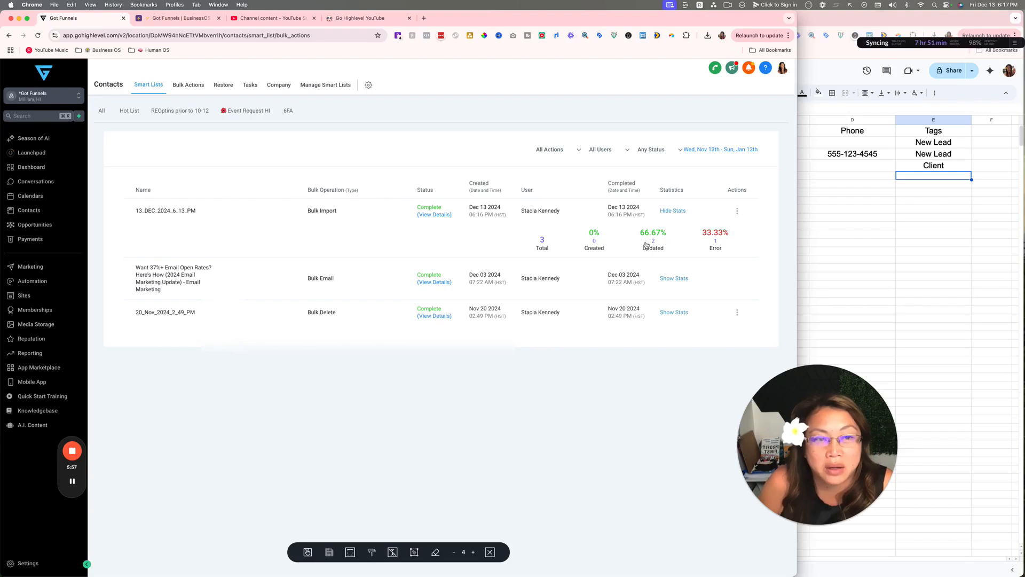
click(717, 243)
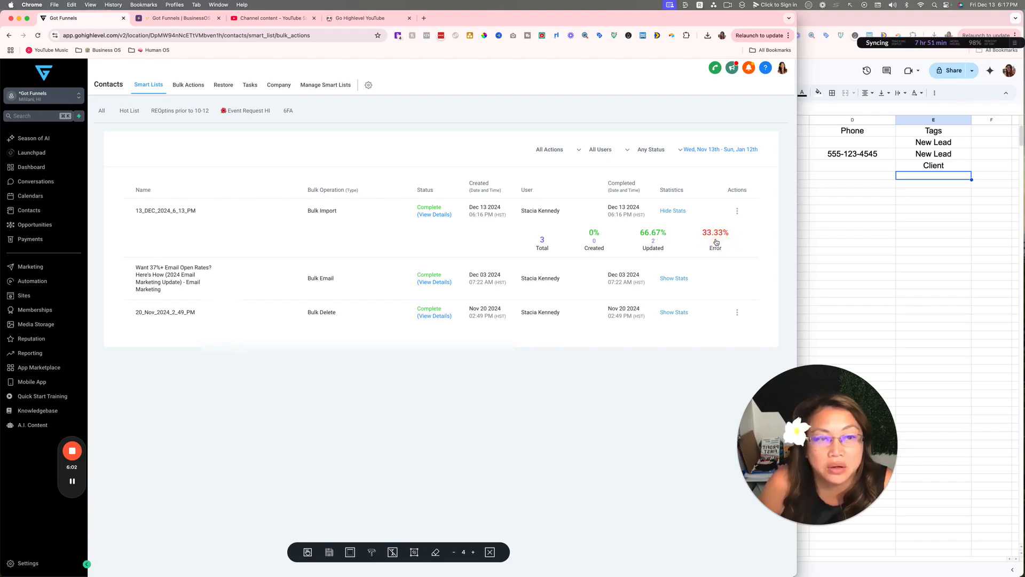
click(737, 211)
Read the error log's line 2 empty unique value and unparseable phone errors, then close it
click(708, 241)
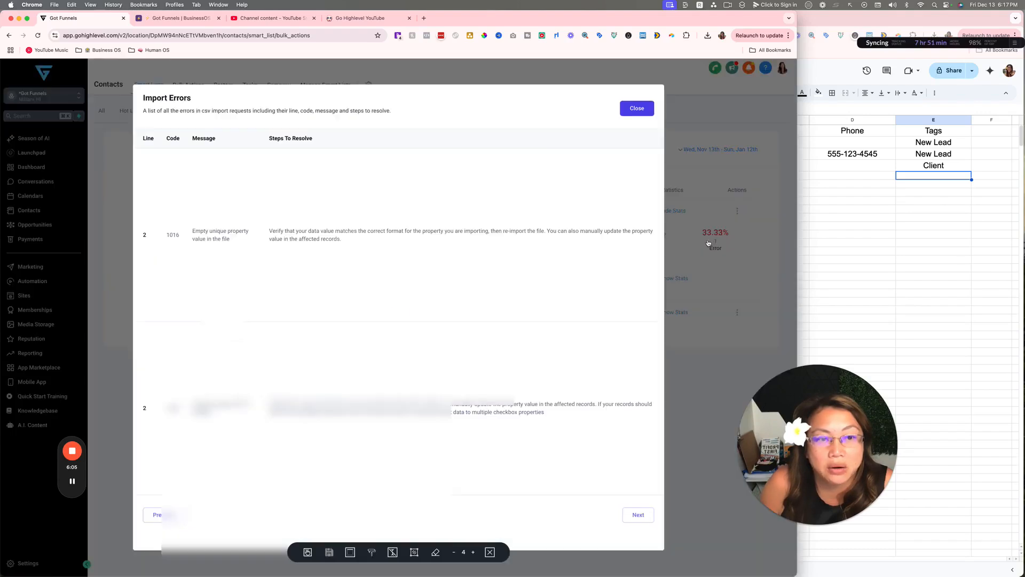
mouse_move(348, 421)
mouse_down()
mouse_move(370, 399)
mouse_move(620, 421)
mouse_move(423, 474)
mouse_up()
drag(424, 397, 454, 508)
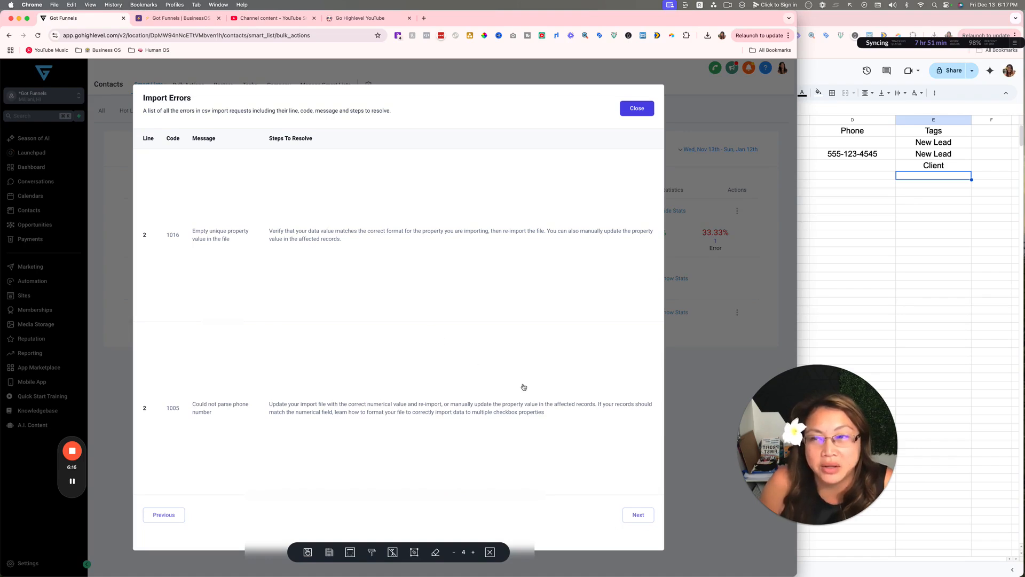
scroll(583, 218, down, 1)
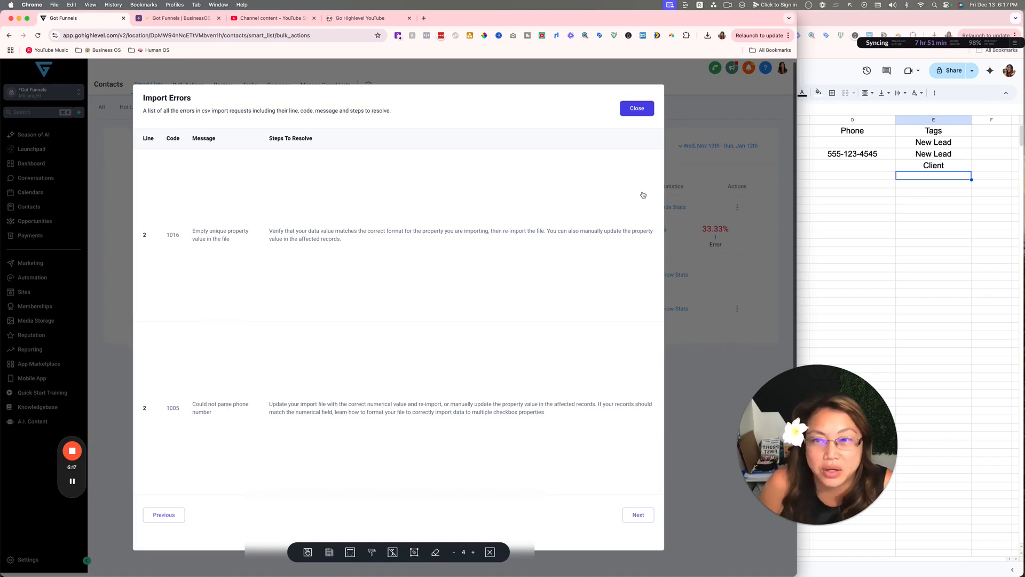
click(639, 108)
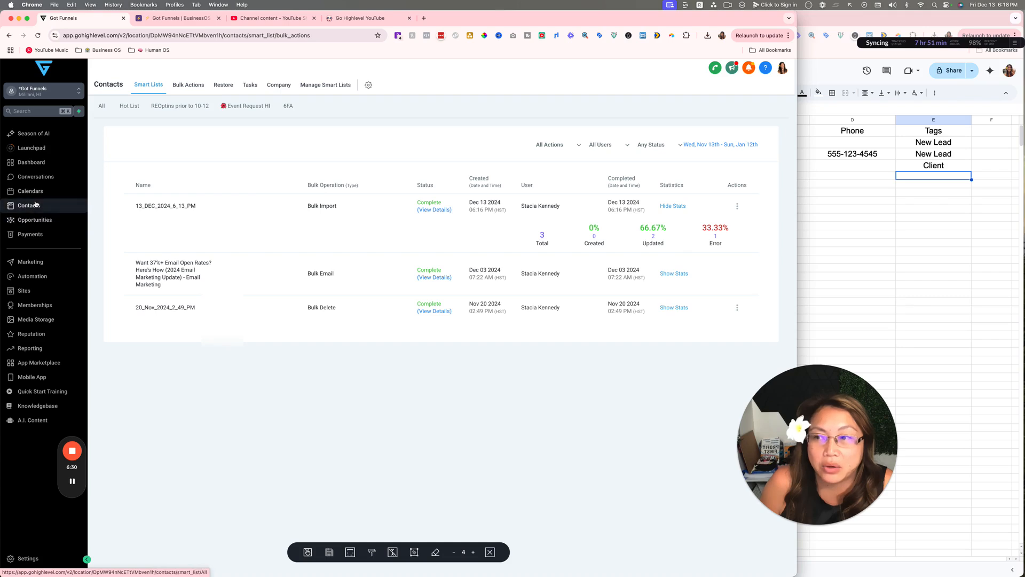
Search contacts for 'stacia', select the three Stacia records and start merging them
click(73, 483)
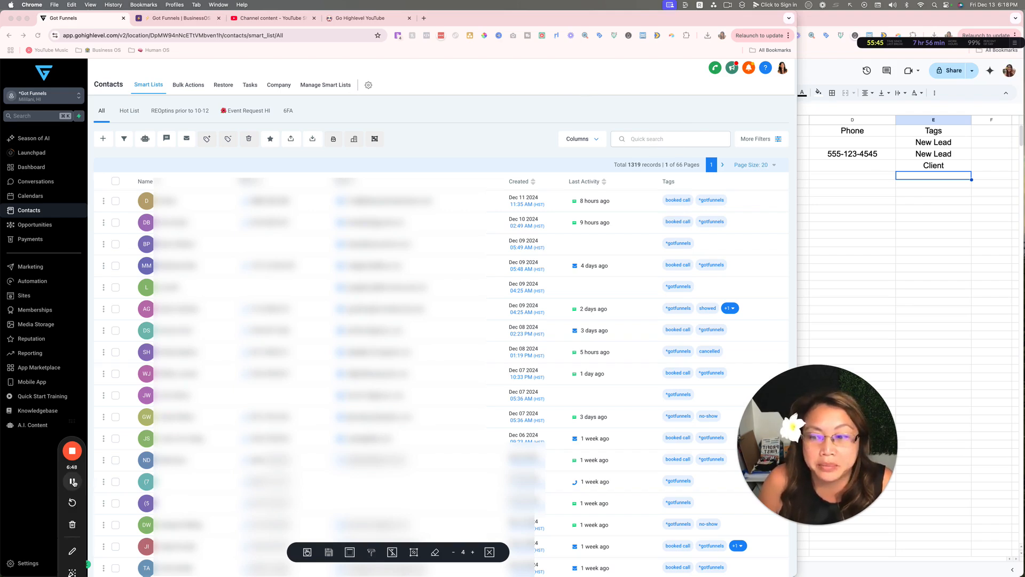
text(stacia)
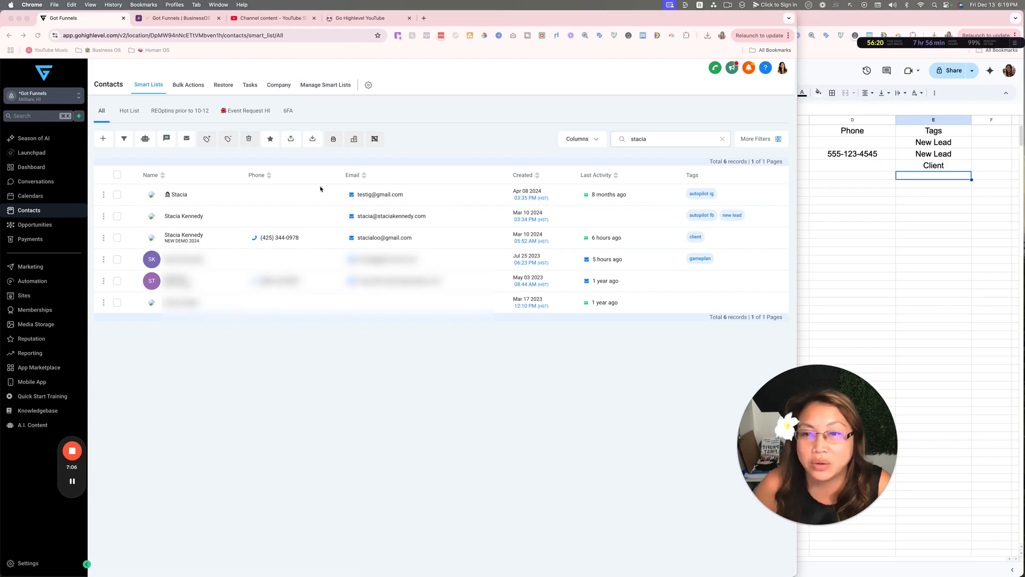
click(117, 238)
click(117, 217)
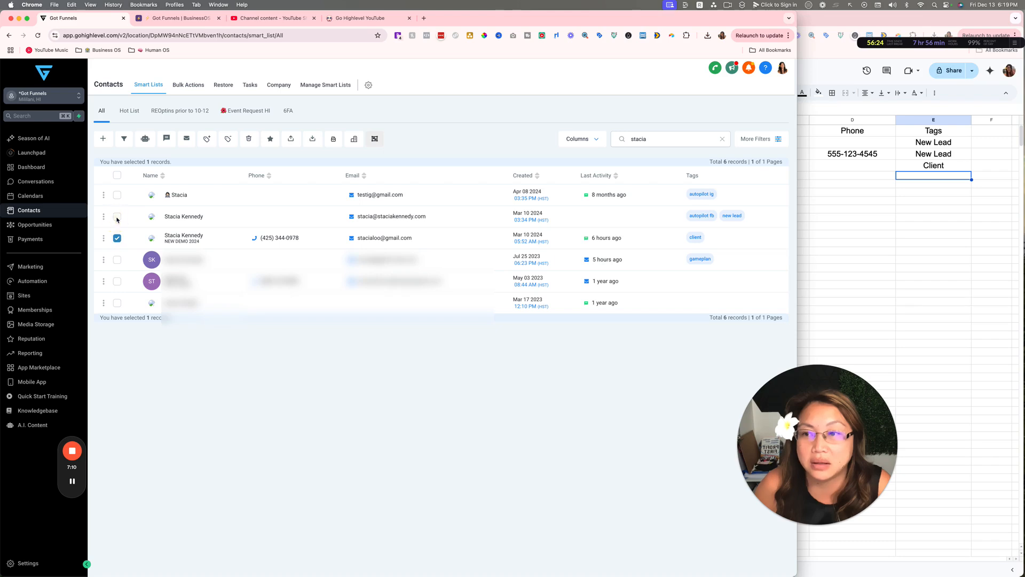
click(117, 195)
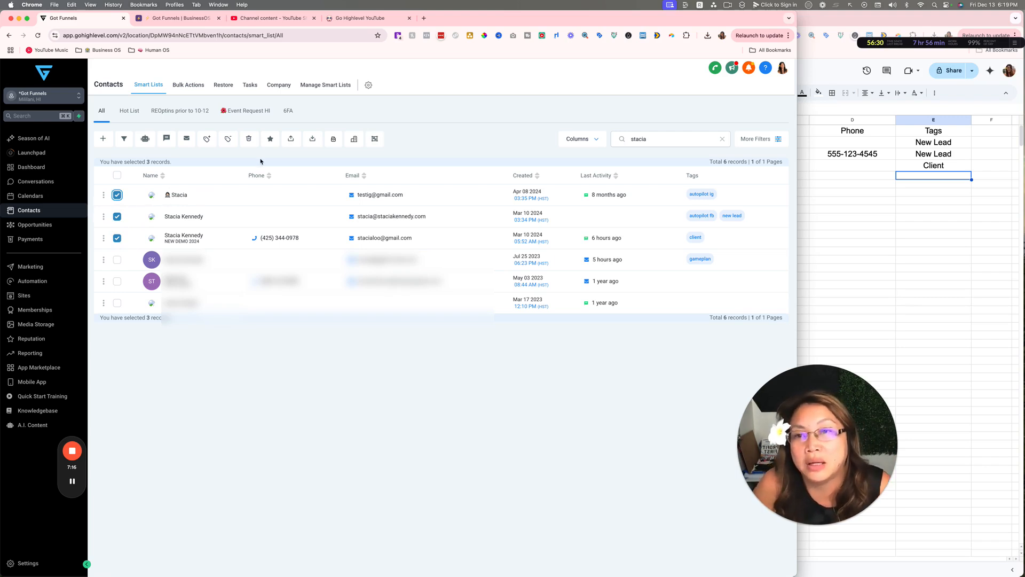
click(375, 140)
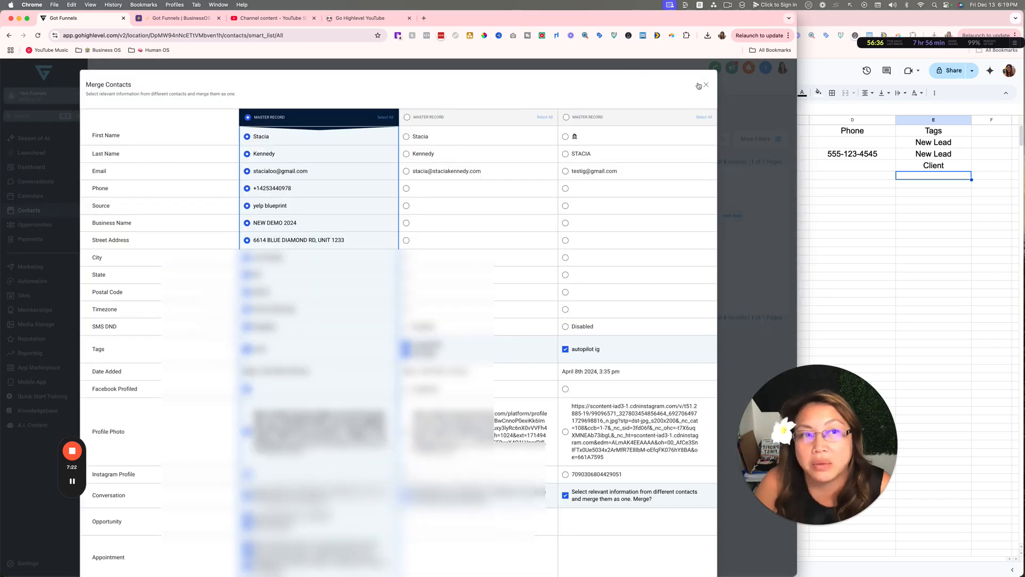
Reopen the Stacia merge comparison and scroll through the compared fields
click(705, 85)
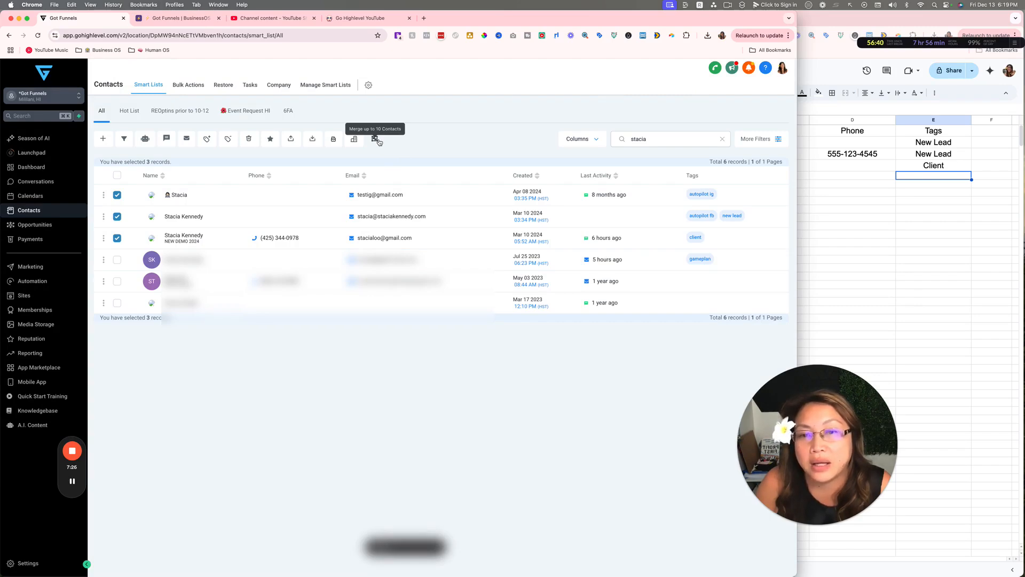
click(377, 140)
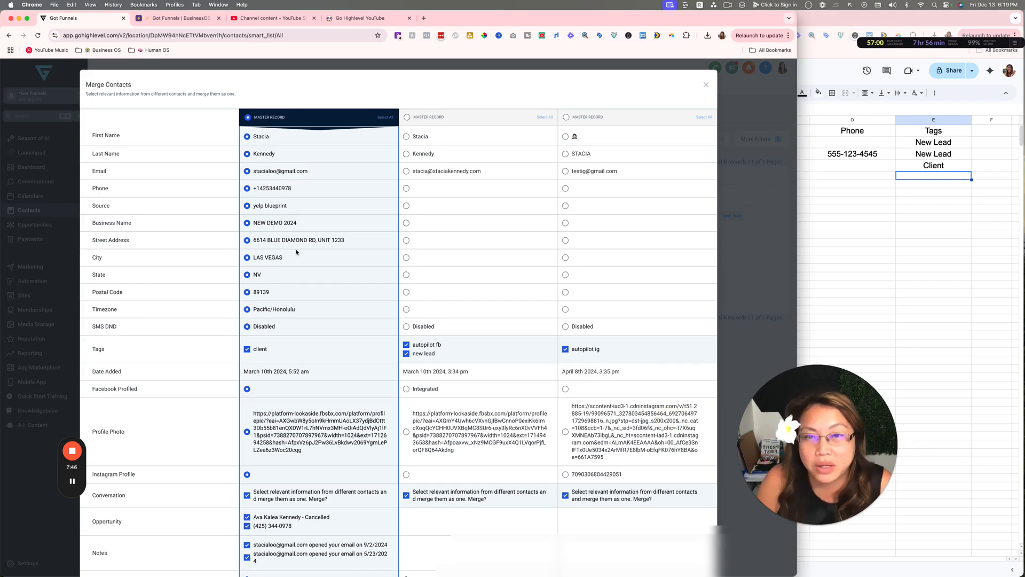
scroll(361, 180, down, 5)
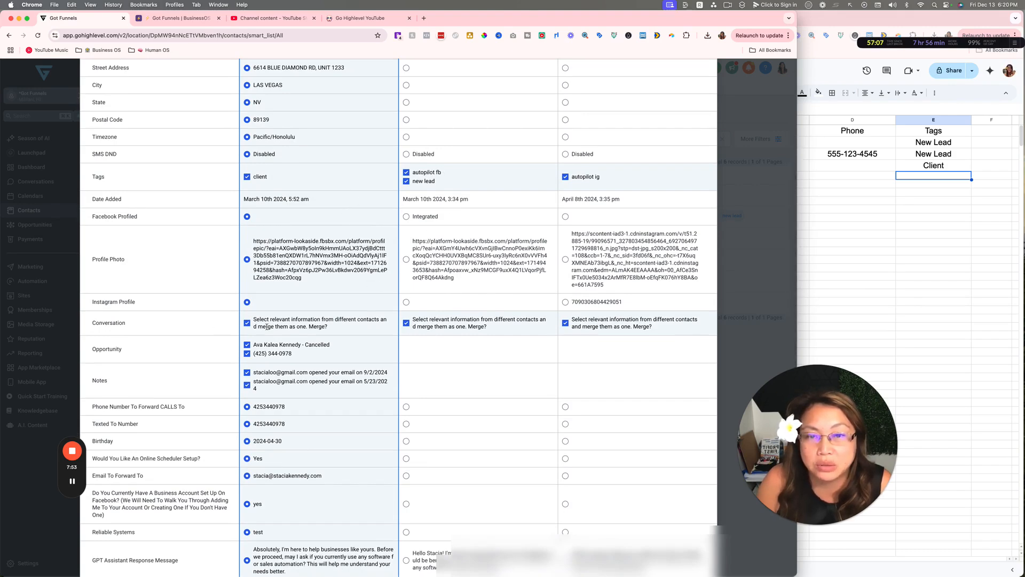
scroll(267, 327, down, 9)
scroll(292, 324, up, 15)
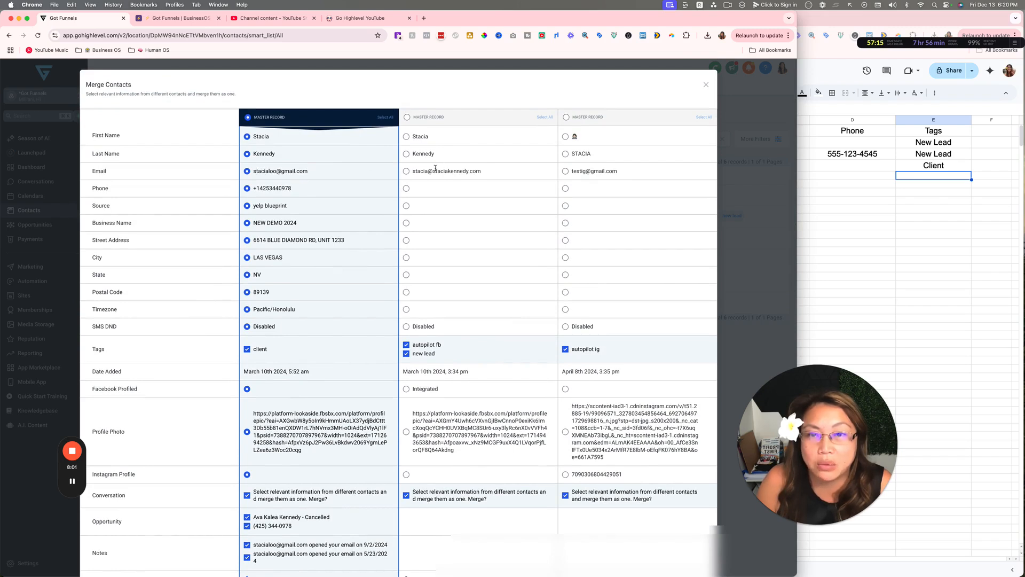
Pick the second record's business email instead of the first record's Gmail as the merged Email
click(406, 171)
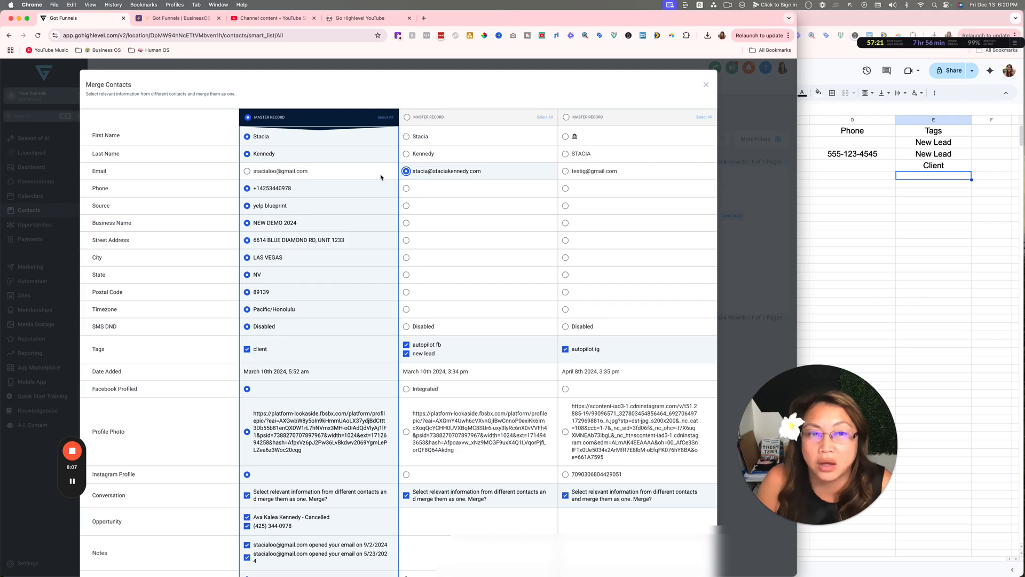
drag(254, 172, 360, 170)
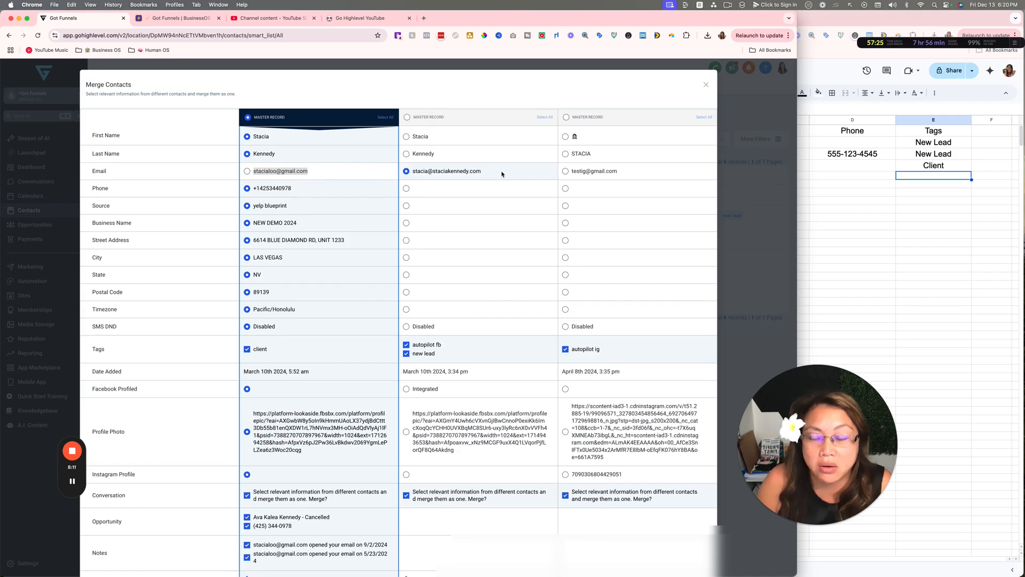
scroll(476, 175, down, 5)
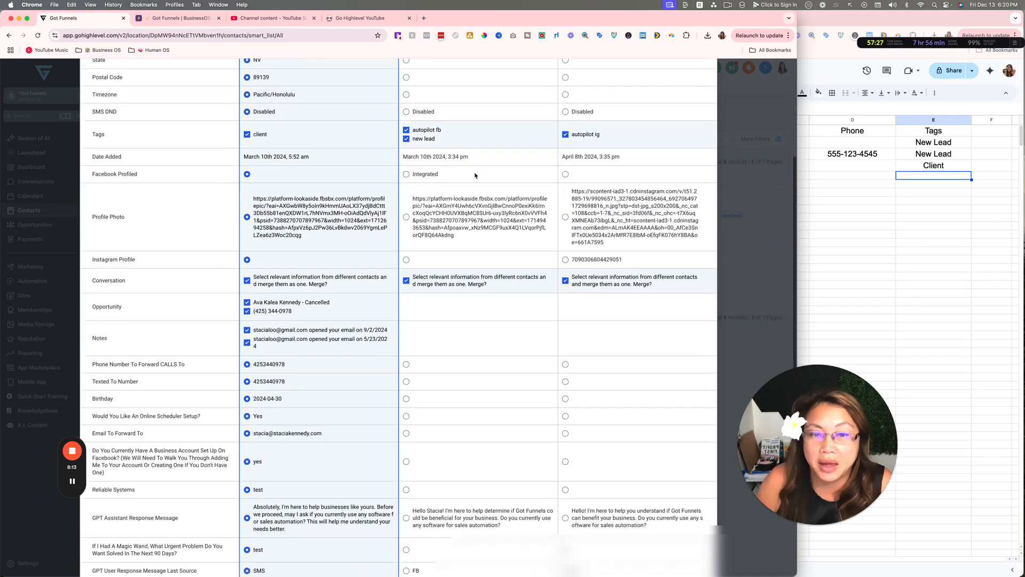
scroll(475, 175, down, 8)
scroll(361, 157, up, 13)
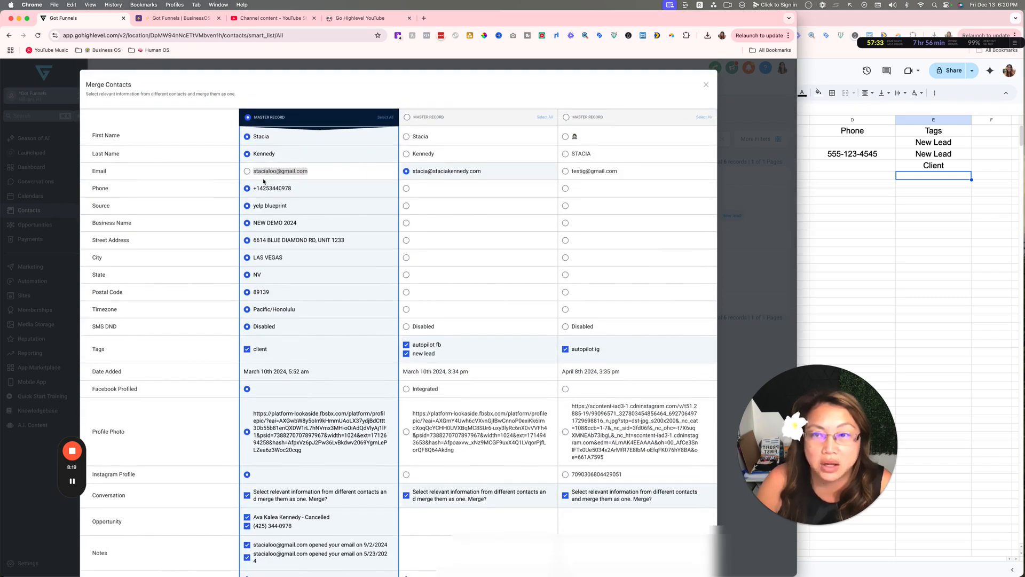
click(247, 171)
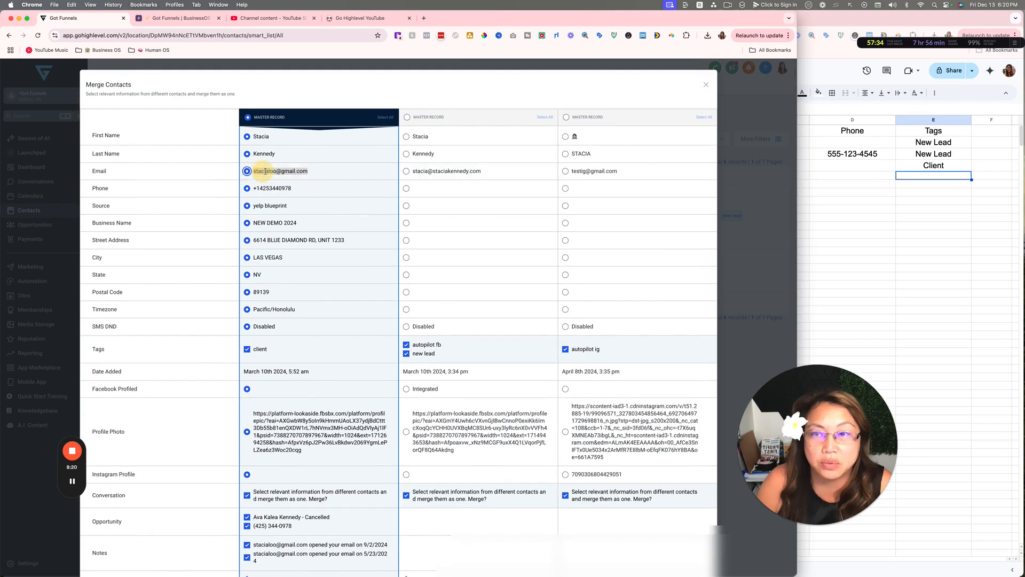
click(406, 171)
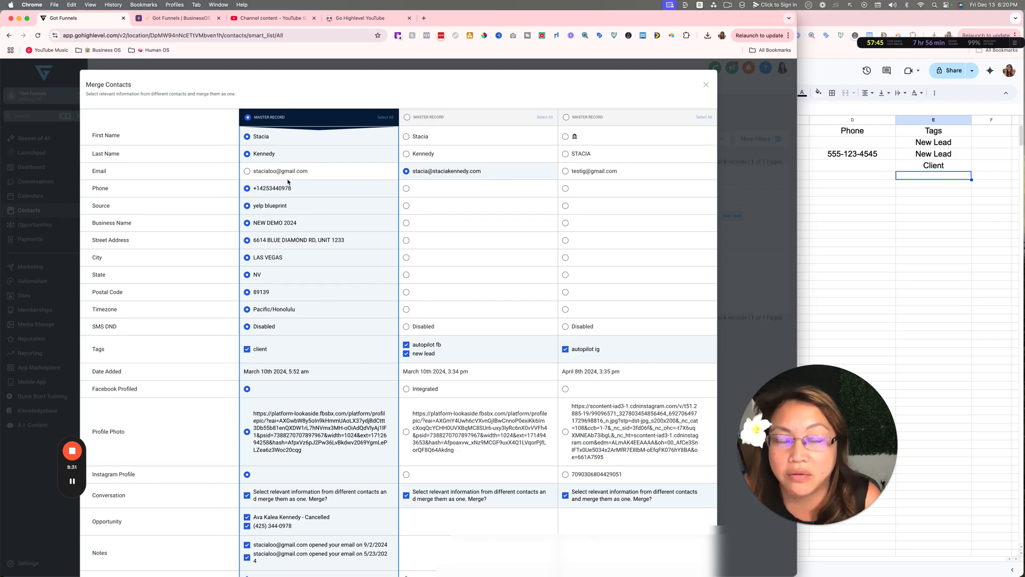
Enter CONFIRM and resolve the merge of the three duplicate contacts into one record
scroll(288, 182, down, 20)
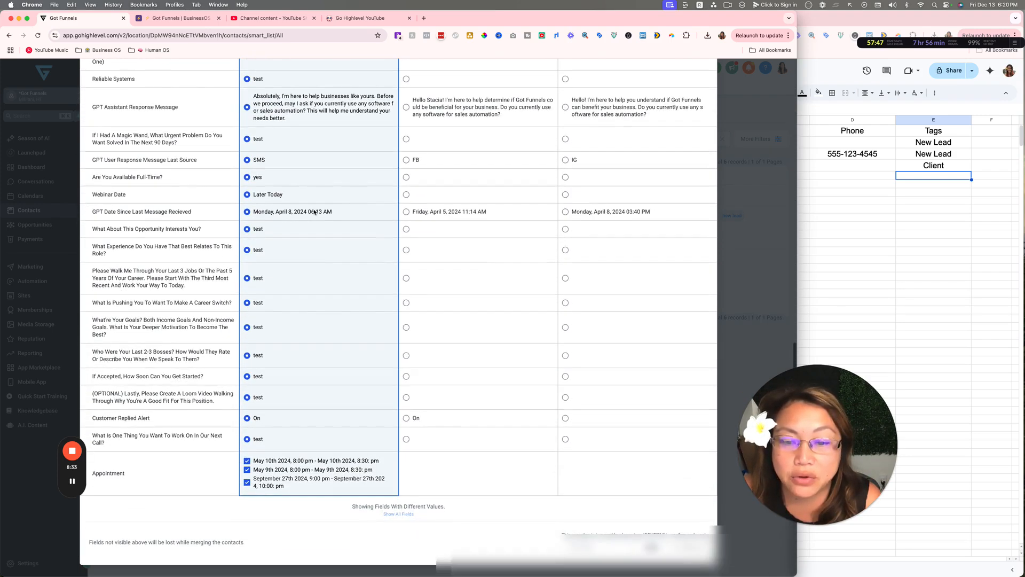
scroll(314, 224, down, 5)
click(593, 547)
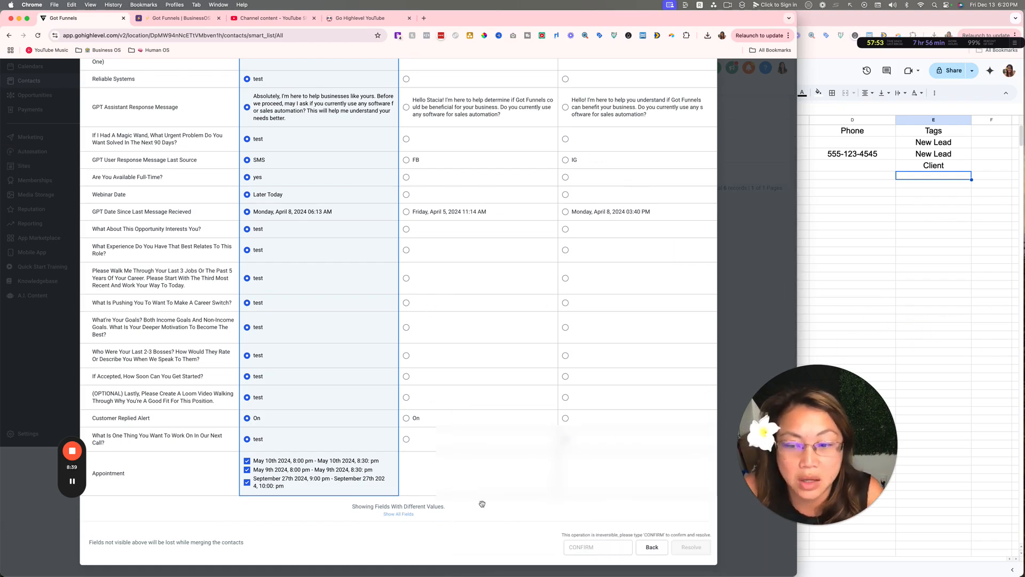
click(583, 548)
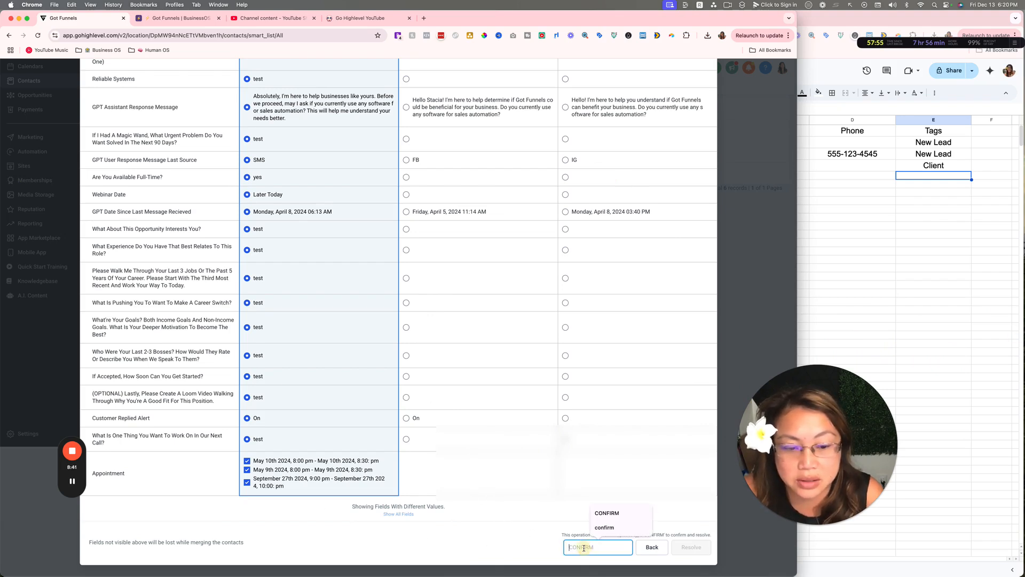
text(CONFIRM)
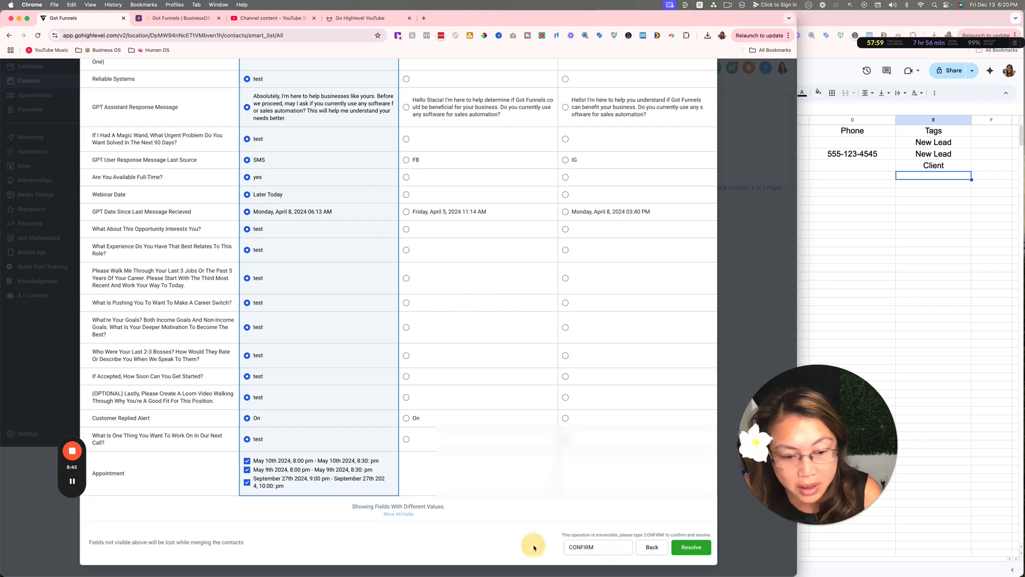
click(697, 546)
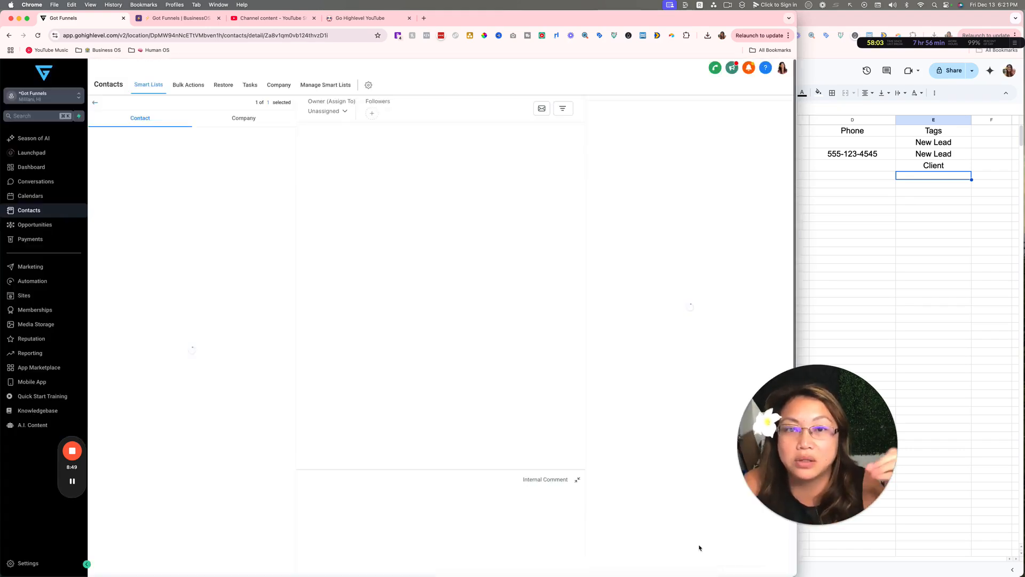
Add the contact's Gmail address as a second email beside the primary business email and save
scroll(196, 453, down, 5)
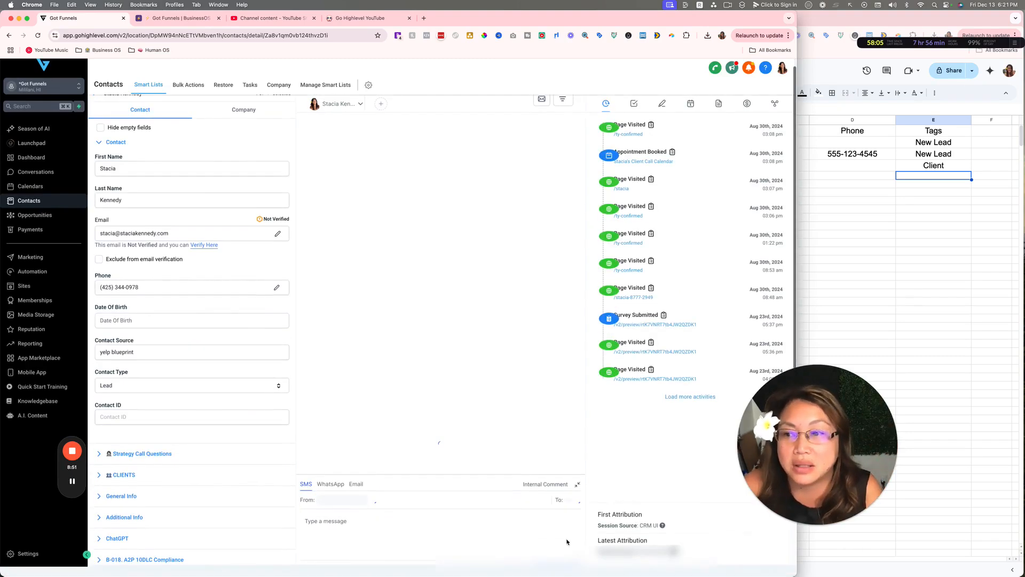
scroll(196, 454, up, 5)
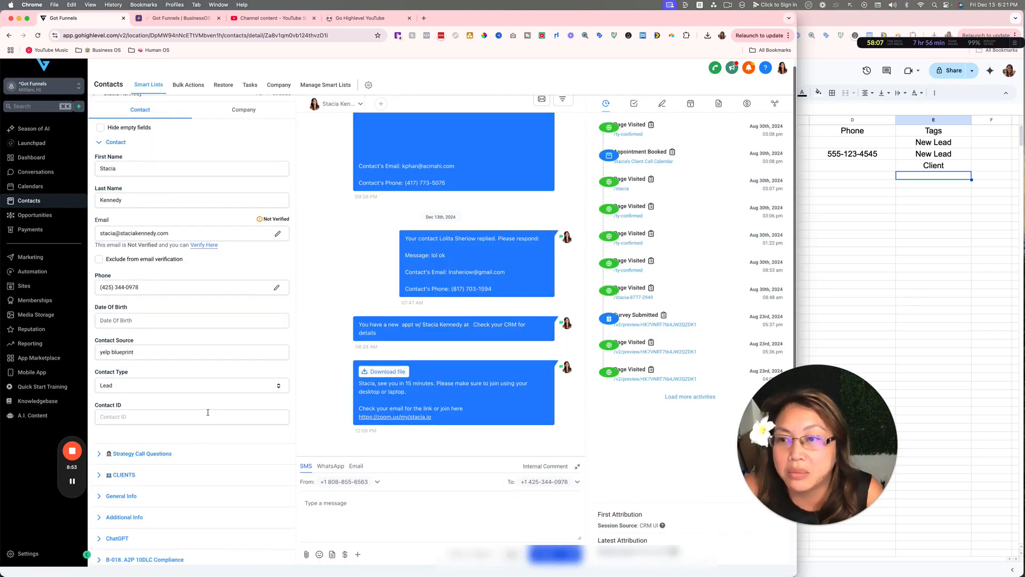
click(277, 234)
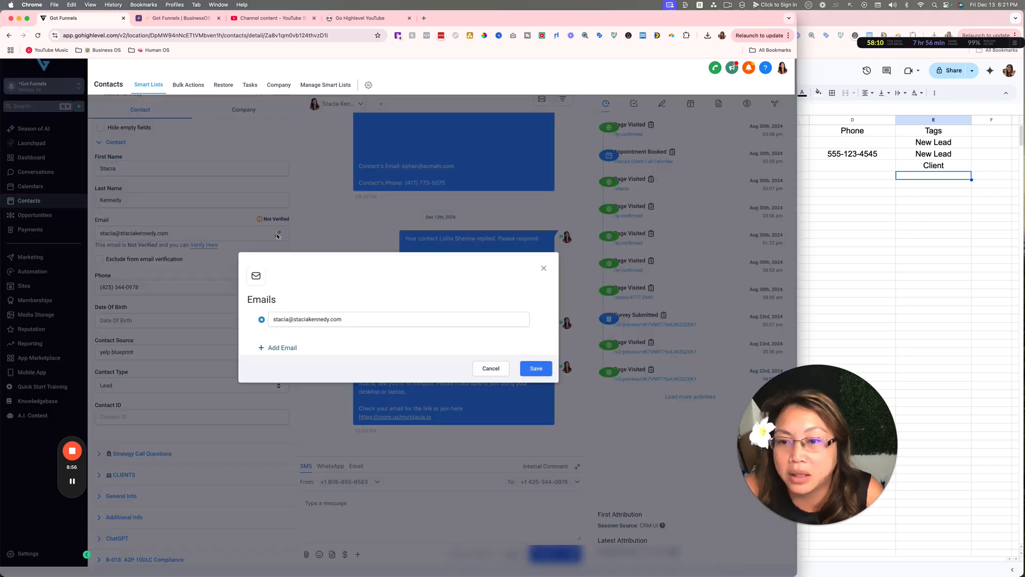
click(282, 348)
click(283, 330)
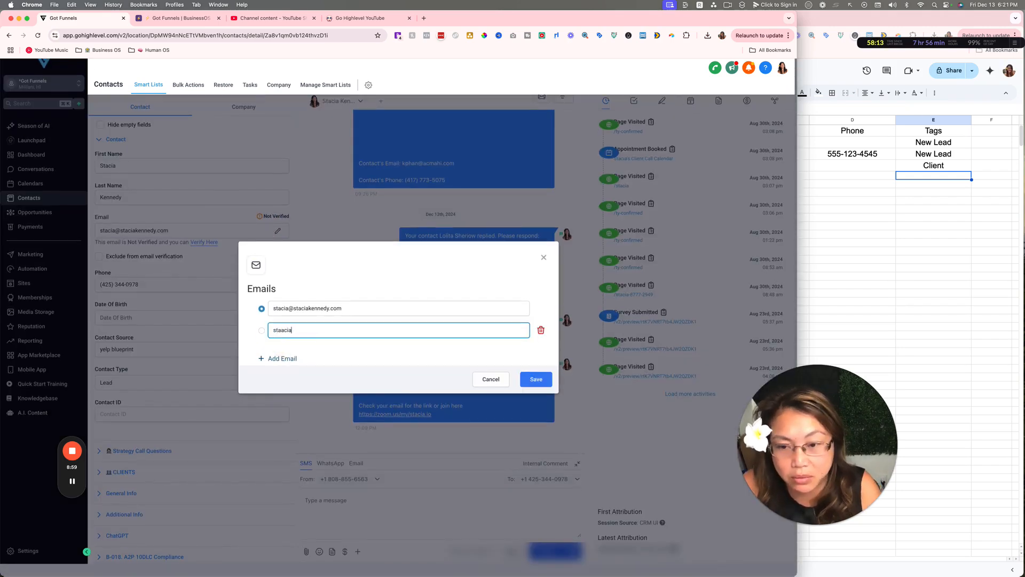
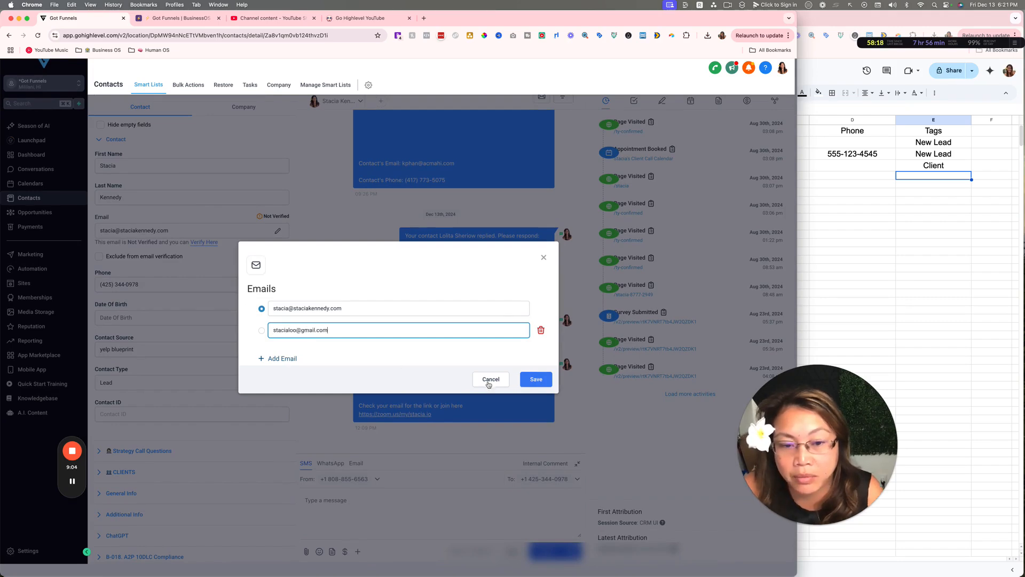
click(535, 379)
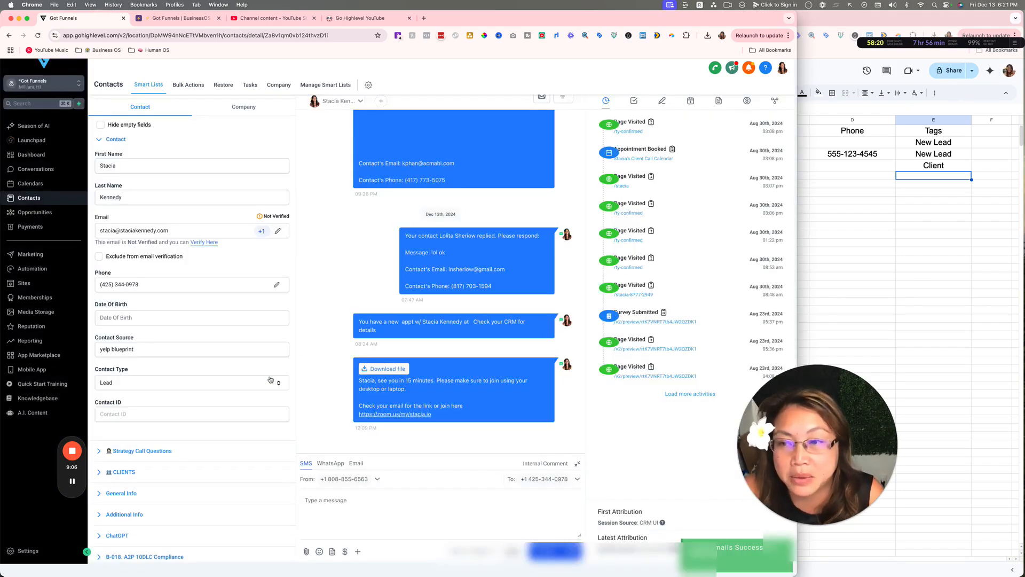
scroll(280, 254, down, 1)
scroll(279, 234, up, 1)
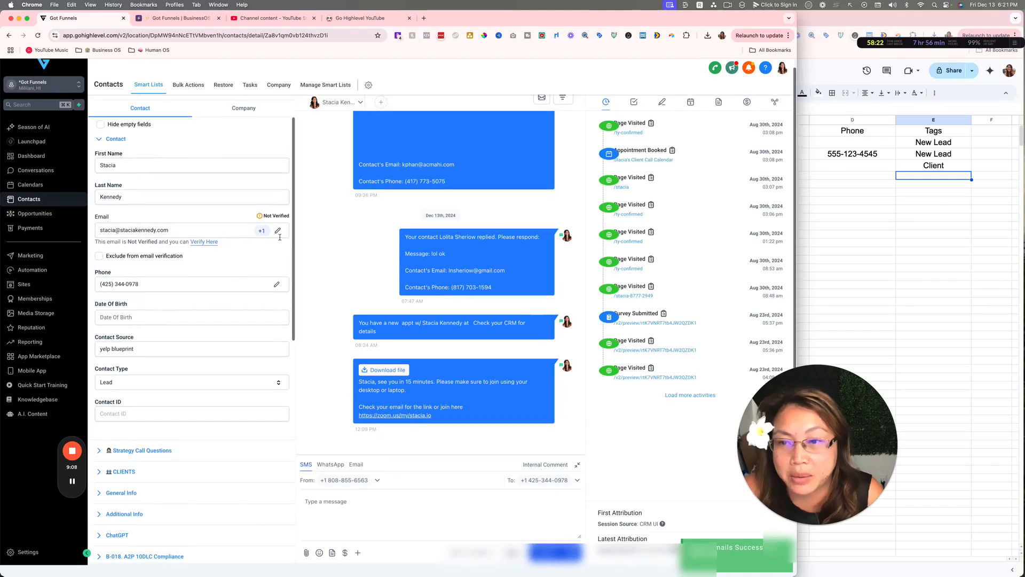
scroll(184, 266, down, 1)
mouse_move(278, 230)
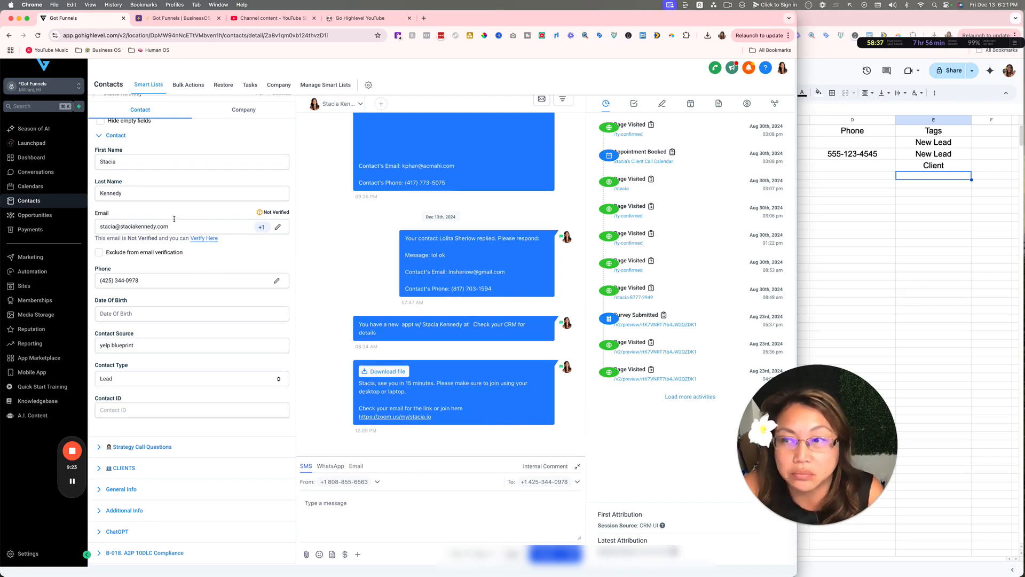
Move from the Dashboard and Conversations pages to the Launchpad setup checklist
click(41, 157)
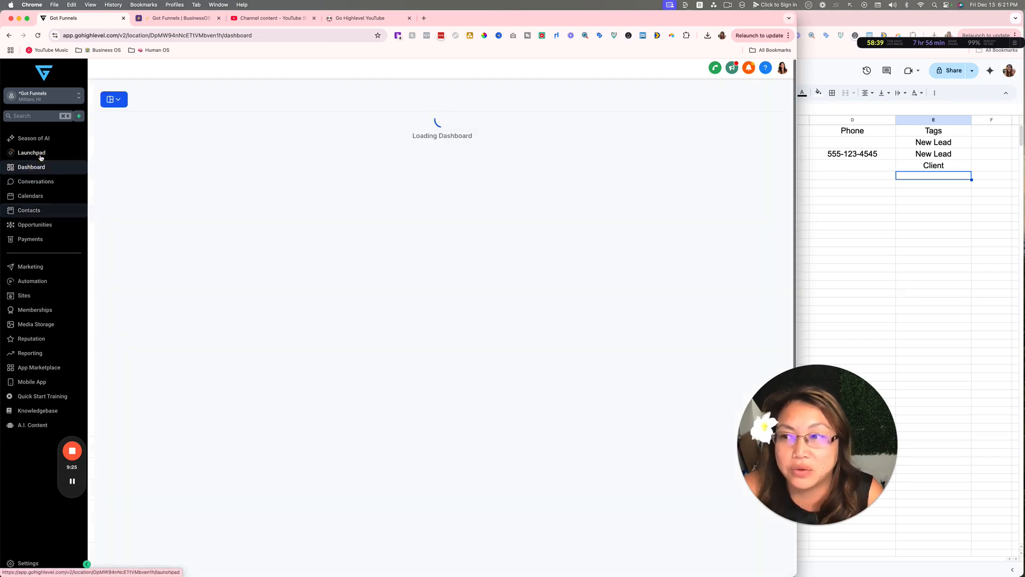
click(38, 180)
click(38, 168)
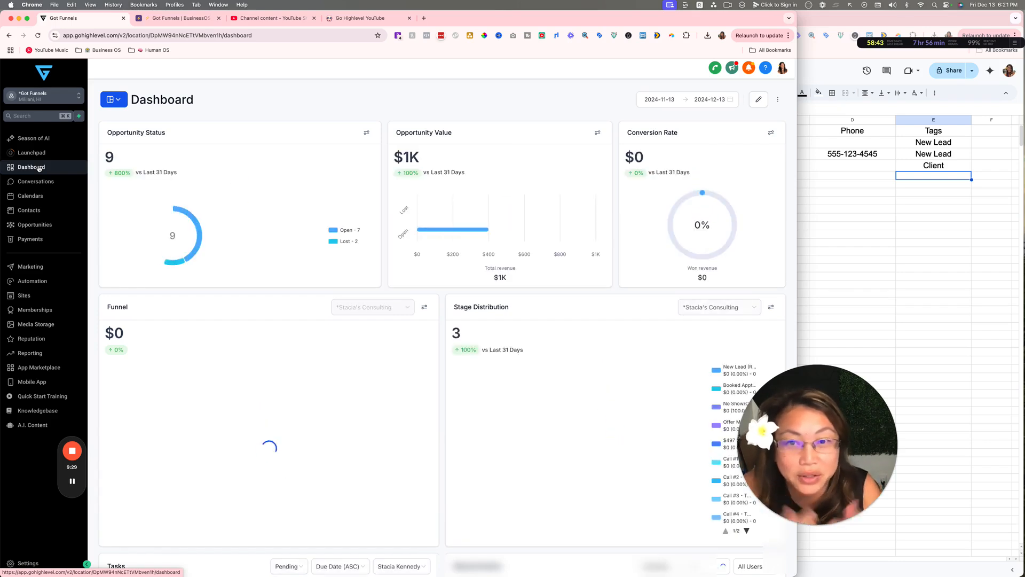
click(48, 154)
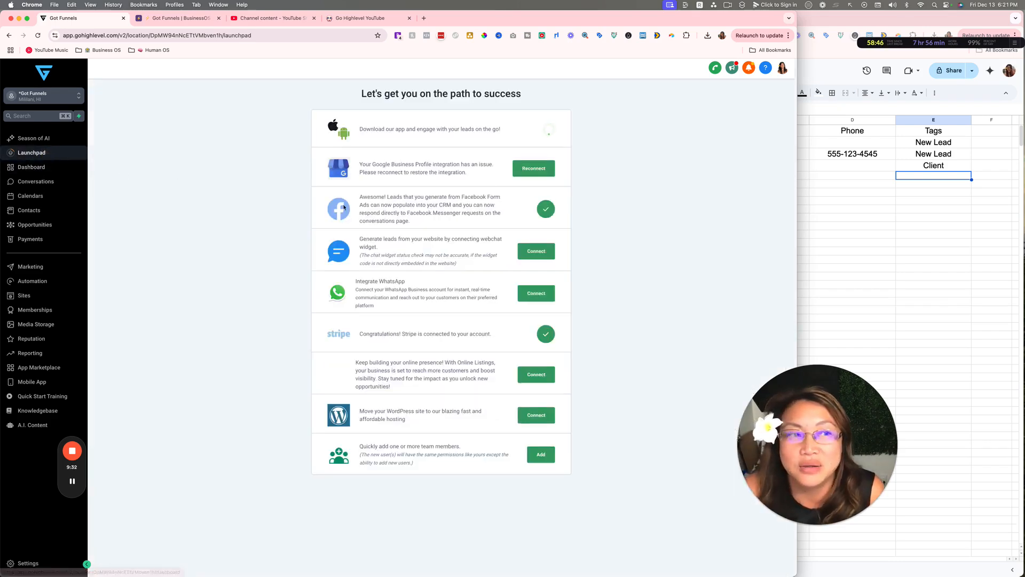